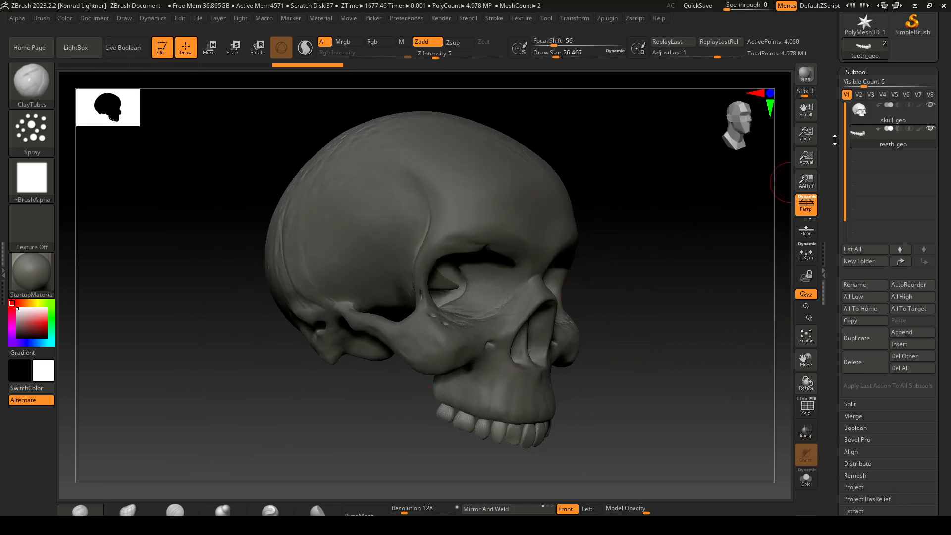
# Divide the teeth_geo mesh once to raise it to subdivision level 2.
pyautogui.keyDown('alt'); pyautogui.moveTo(599, 403); pyautogui.dragTo(445, 374); pyautogui.keyUp('alt')
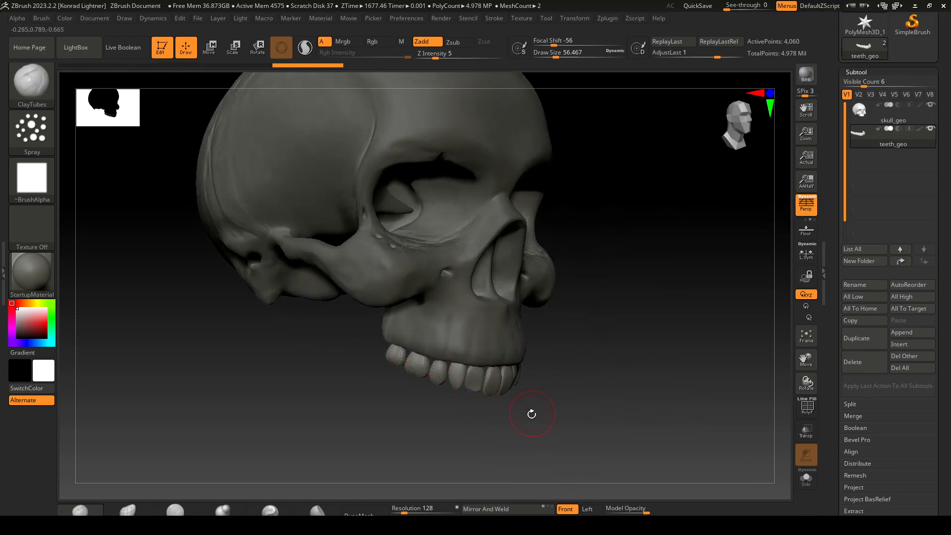
pyautogui.moveTo(531, 412); pyautogui.dragTo(486, 406)
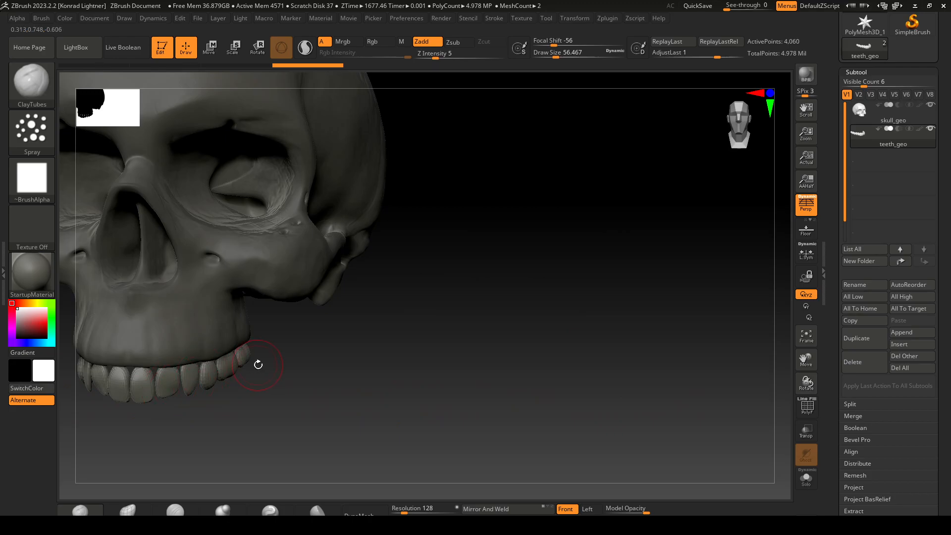
pyautogui.moveTo(272, 425); pyautogui.dragTo(306, 410)
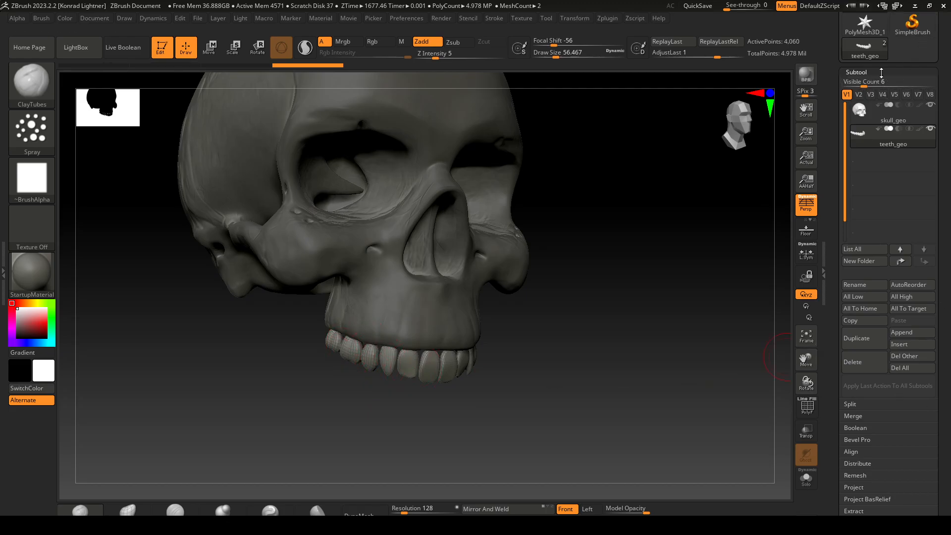
pyautogui.click(919, 73)
pyautogui.click(869, 84)
pyautogui.click(856, 137)
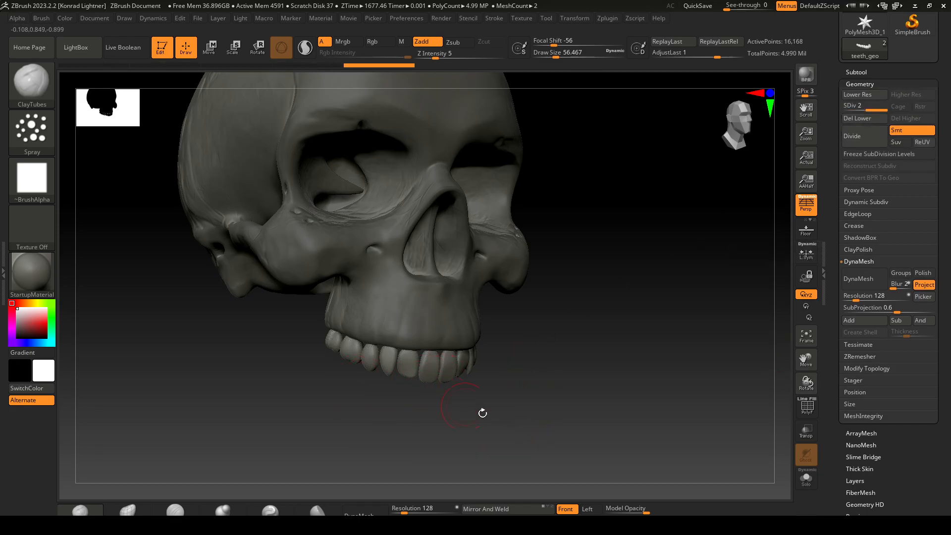
pyautogui.moveTo(537, 411); pyautogui.dragTo(613, 336)
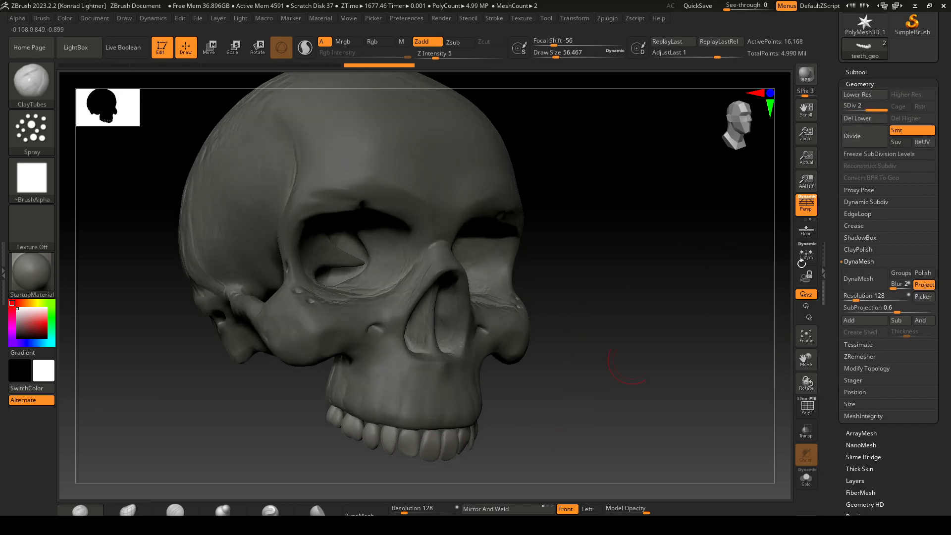
# Make skull_geo the active subtool and start a mesh export.
pyautogui.click(862, 83)
pyautogui.click(857, 72)
pyautogui.click(891, 115)
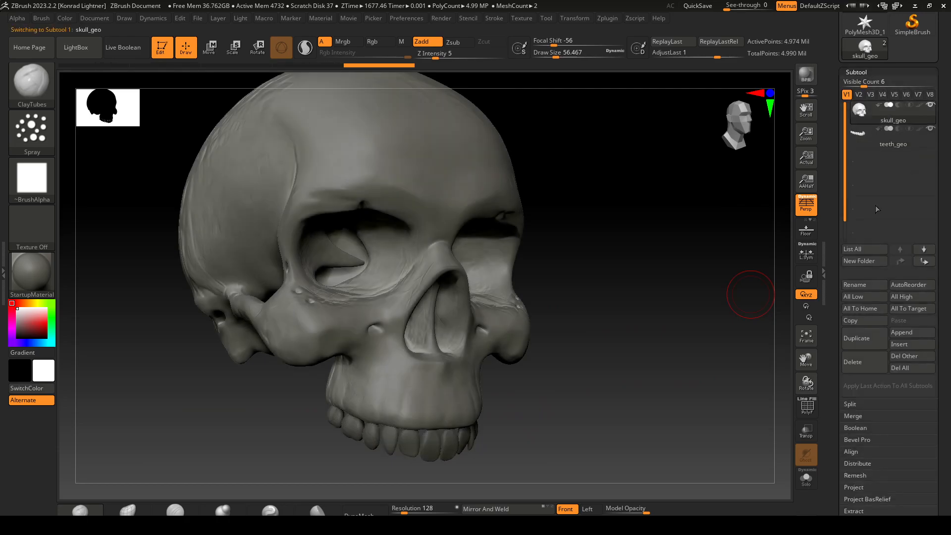
pyautogui.scroll(3, 924, 140)
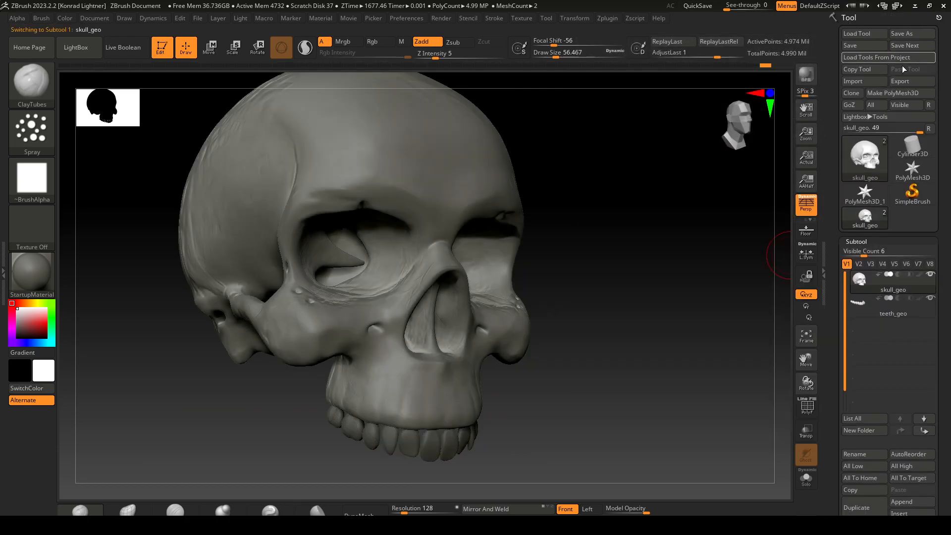
pyautogui.click(910, 79)
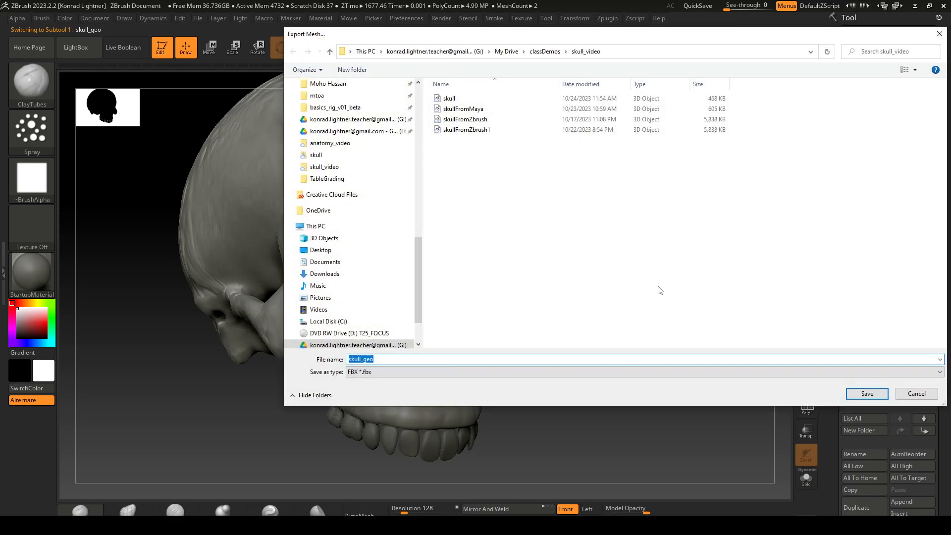
# Export the mesh as FBX over skull_hi in classDemos > New Folder > skull_video > scenes.
pyautogui.click(545, 52)
pyautogui.doubleClick(495, 162)
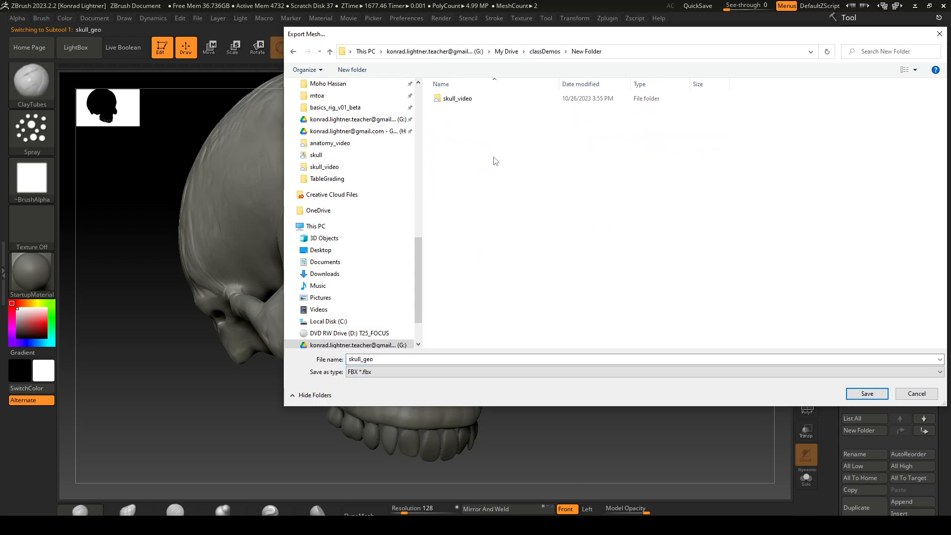
pyautogui.doubleClick(461, 106)
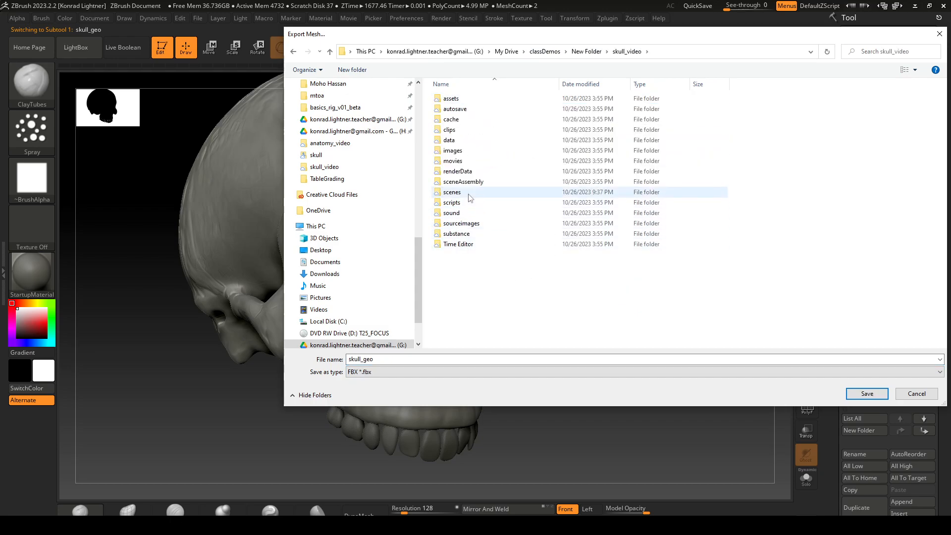
pyautogui.doubleClick(468, 197)
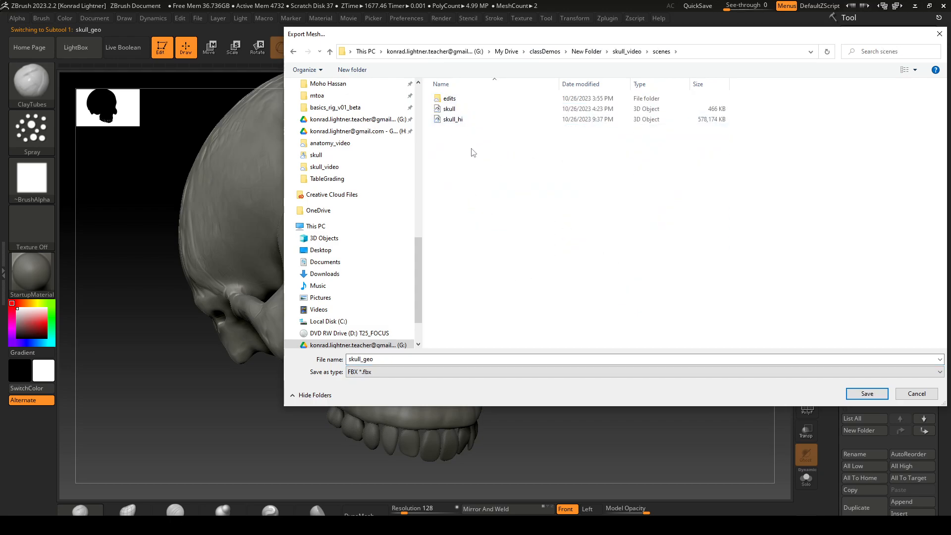
pyautogui.click(476, 119)
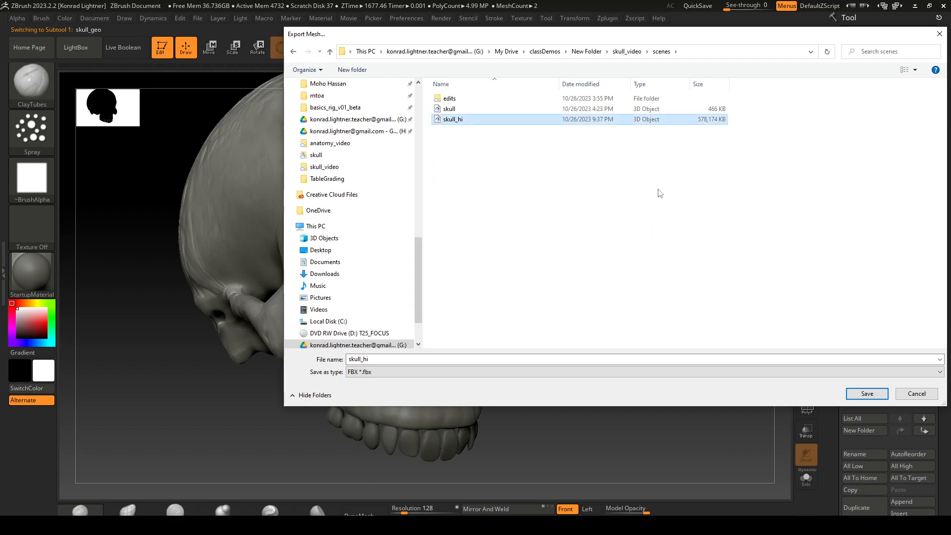
pyautogui.click(867, 394)
pyautogui.click(498, 263)
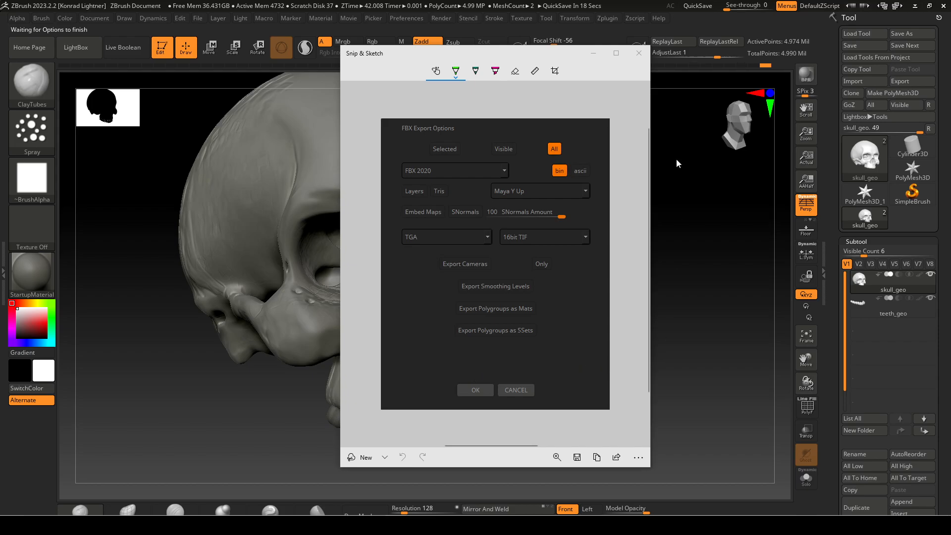
pyautogui.click(639, 53)
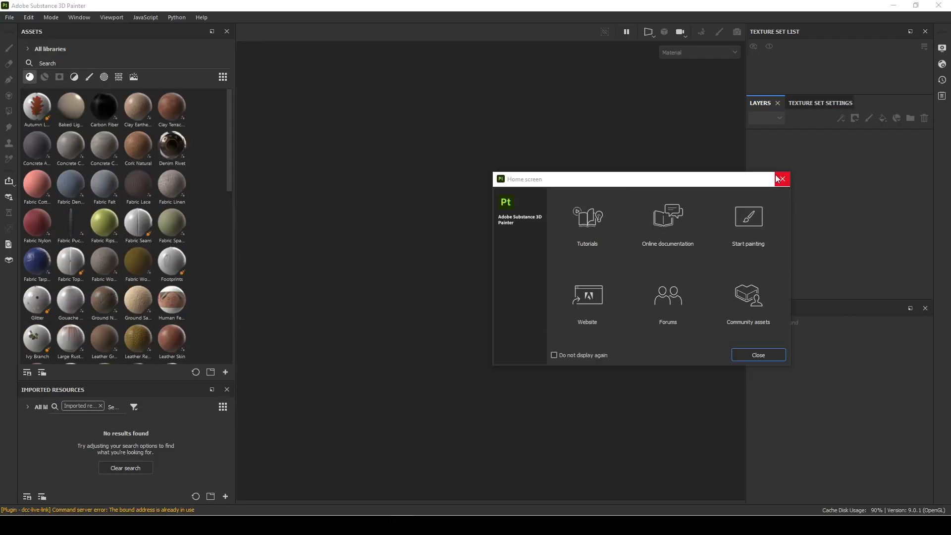
# Switch to Adobe Substance 3D Painter, dismiss the Home screen and start a new project.
pyautogui.click(785, 180)
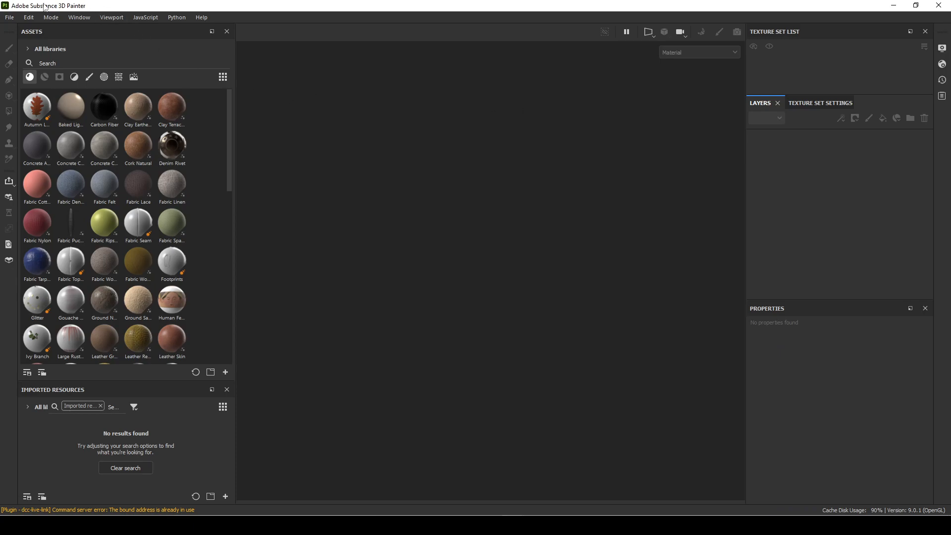
pyautogui.click(9, 18)
pyautogui.click(10, 18)
pyautogui.click(12, 20)
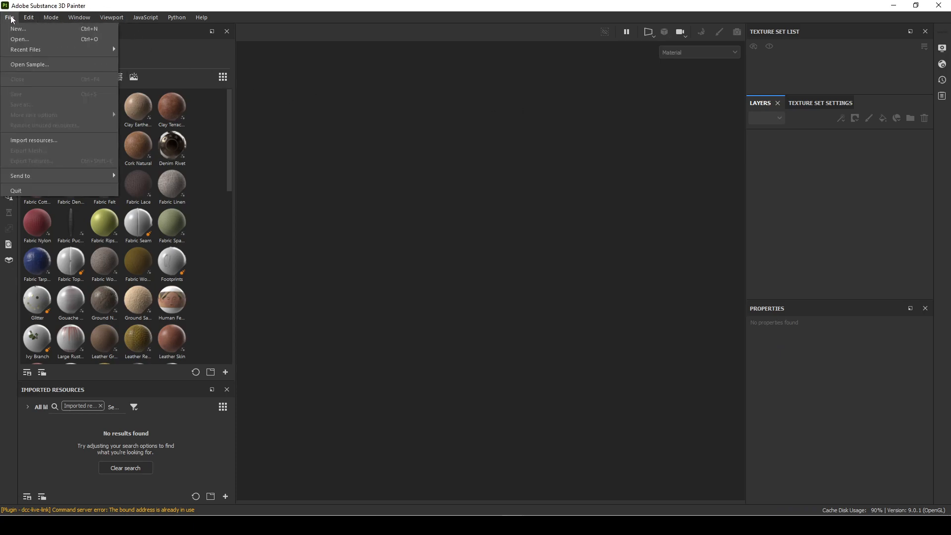
pyautogui.click(13, 29)
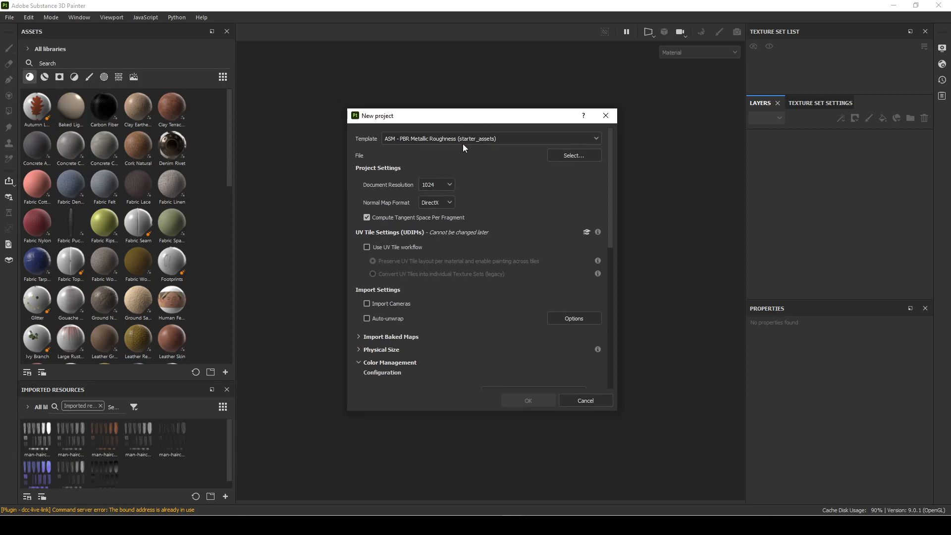
# Configure the new project with the ASM - PBR Metallic Roughness template, 4096 document resolution and OpenGL normal map format.
pyautogui.click(462, 141)
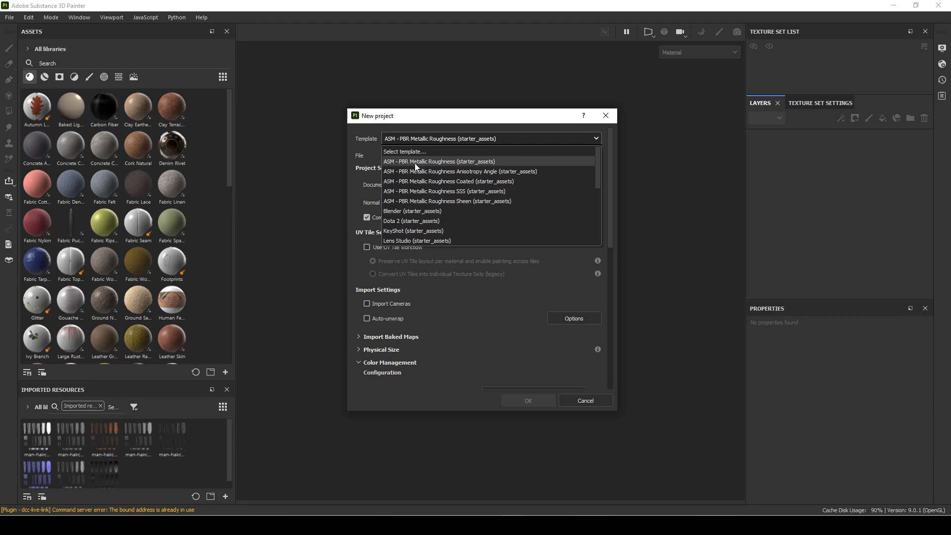
pyautogui.click(447, 164)
pyautogui.click(427, 186)
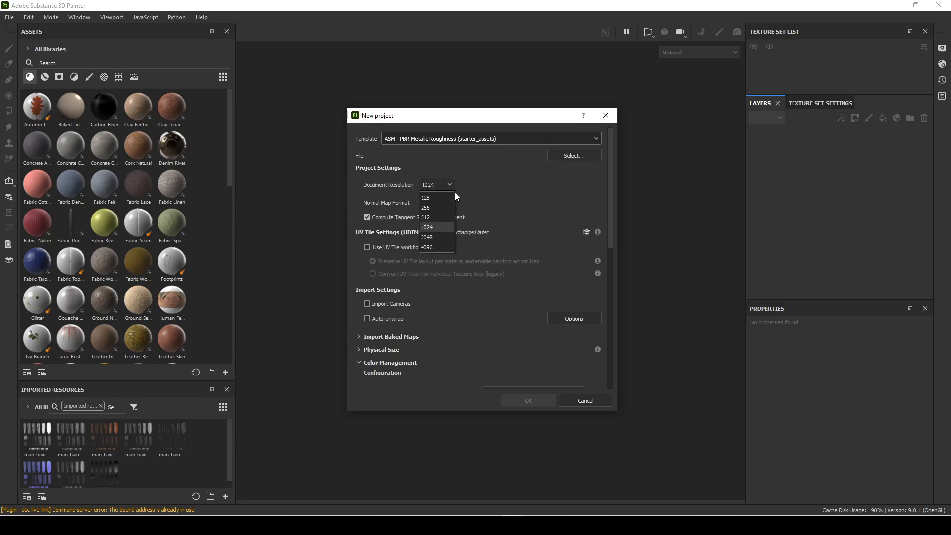
pyautogui.click(438, 247)
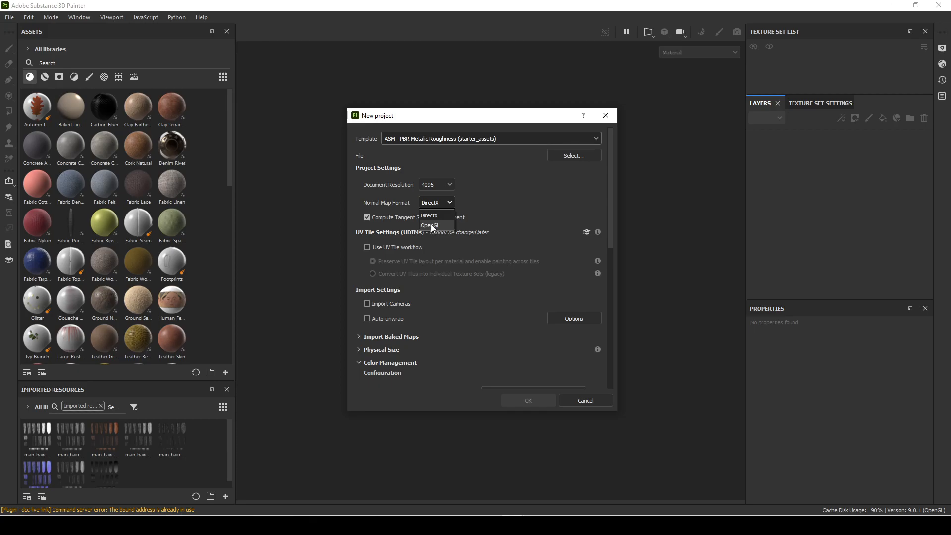
pyautogui.click(431, 226)
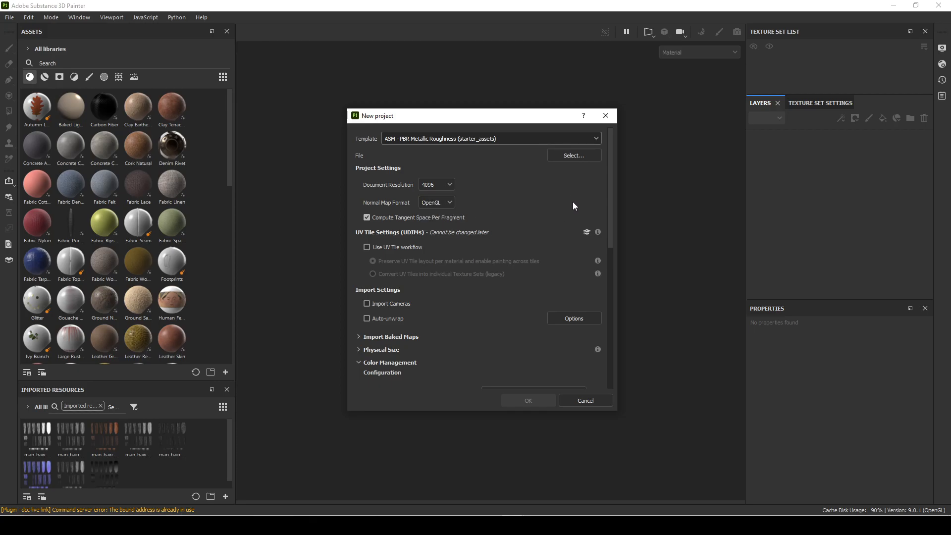
pyautogui.scroll(-2, 573, 211)
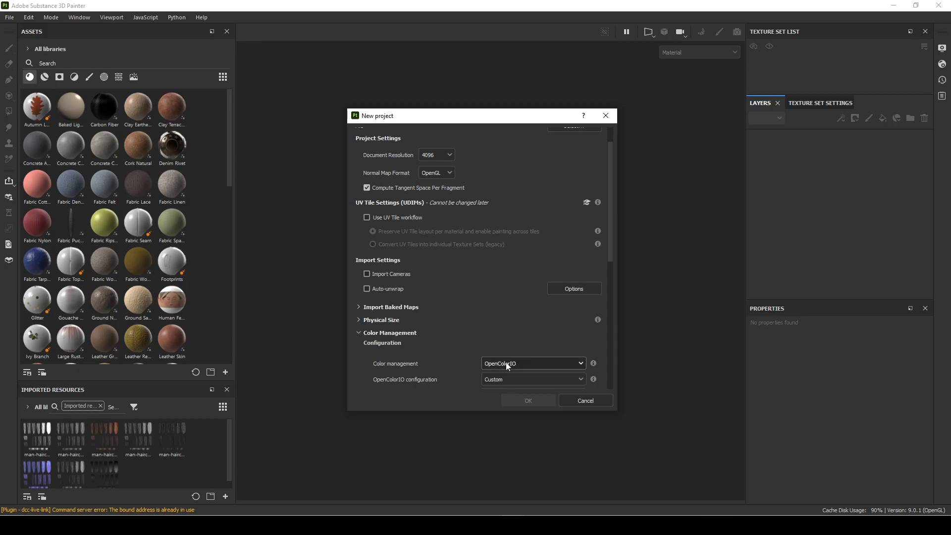
pyautogui.scroll(2, 510, 294)
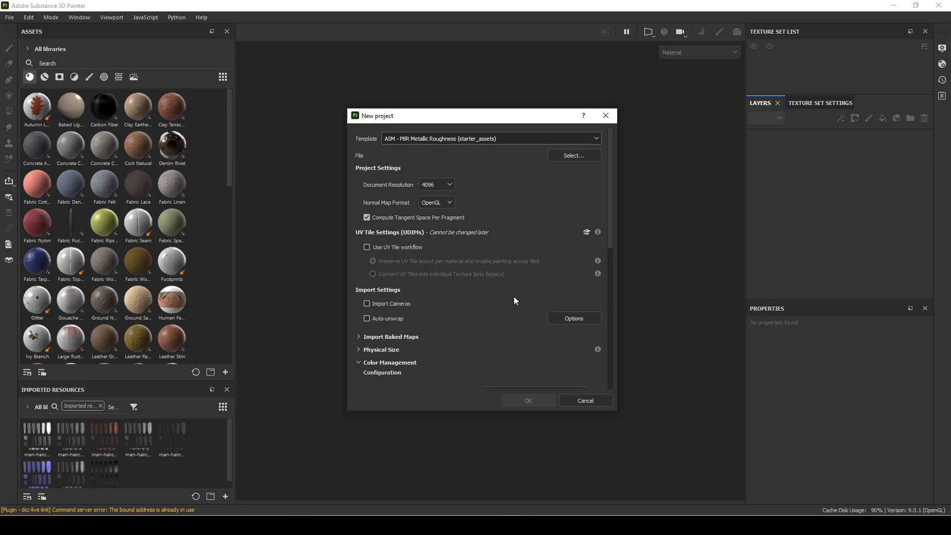
# Load the low-poly skull mesh from classDemos > New Folder > skull_video > scenes and create the project.
pyautogui.click(572, 159)
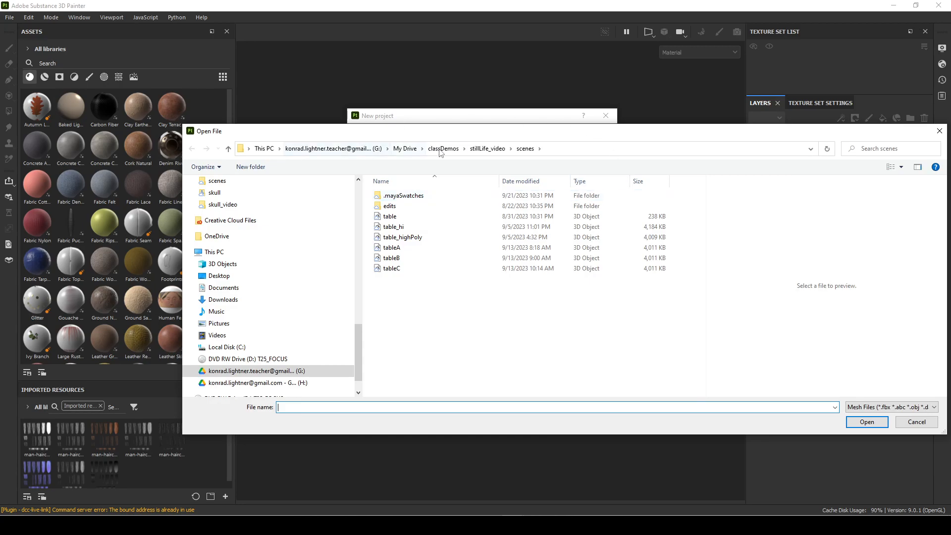
pyautogui.click(405, 149)
pyautogui.moveTo(526, 137); pyautogui.dragTo(492, 144)
pyautogui.click(362, 255)
pyautogui.doubleClick(371, 255)
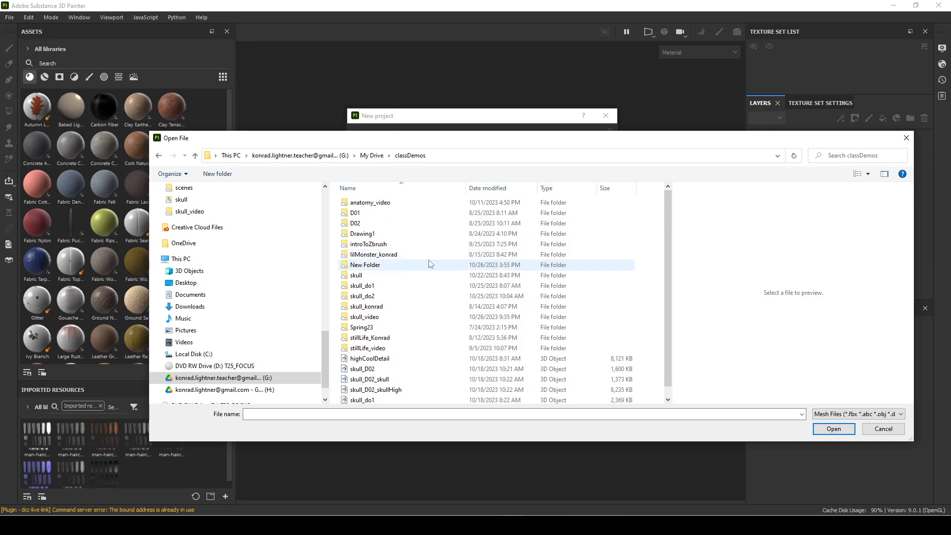
pyautogui.doubleClick(387, 265)
pyautogui.doubleClick(419, 204)
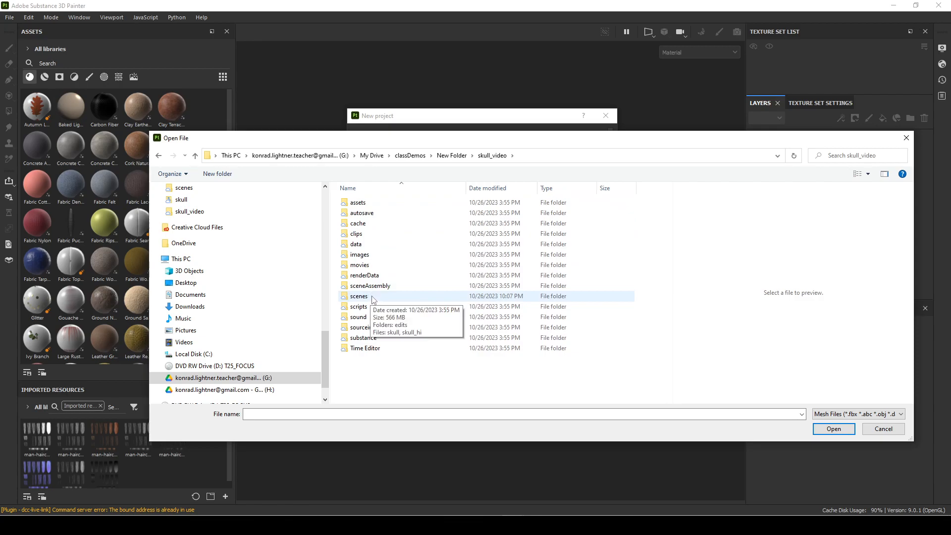
pyautogui.doubleClick(383, 297)
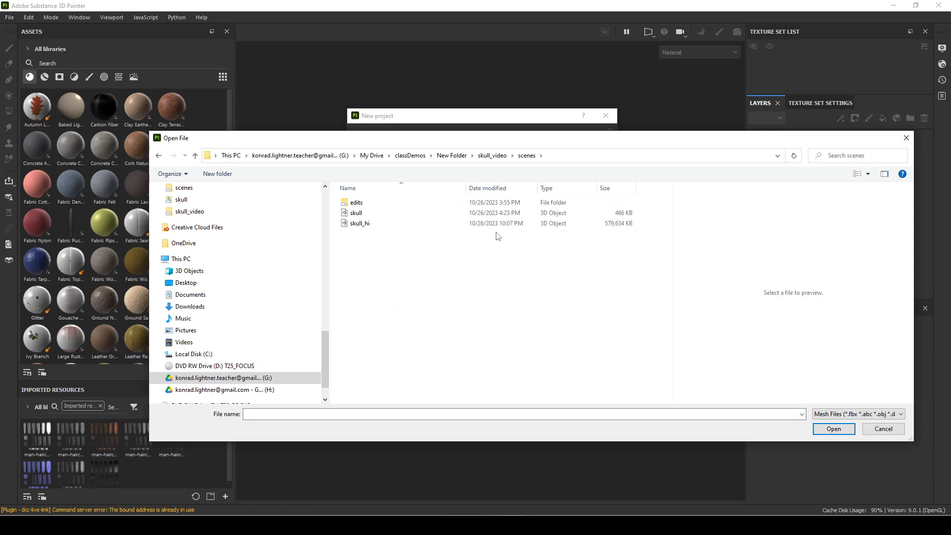
pyautogui.click(360, 213)
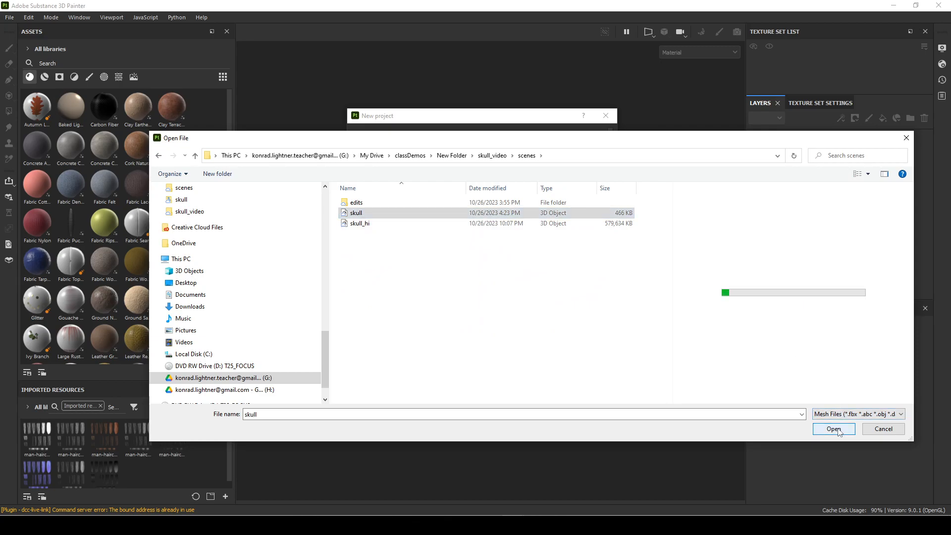
pyautogui.click(836, 430)
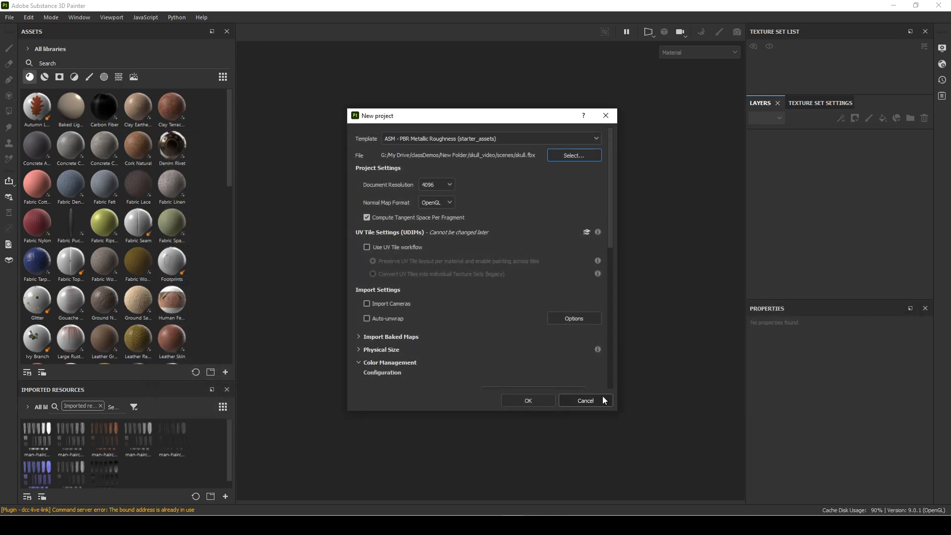
pyautogui.click(540, 399)
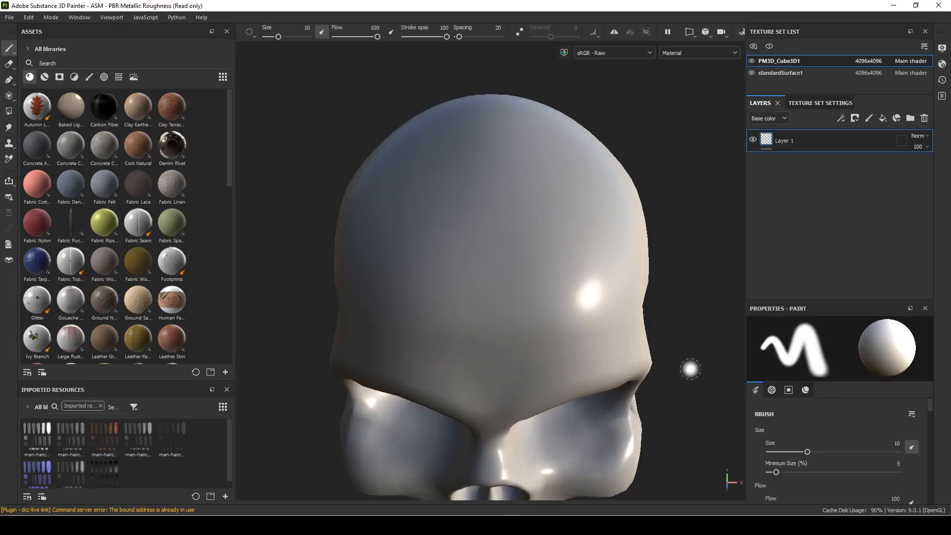
# Examine the imported skull and teeth mesh from both sides.
pyautogui.moveTo(671, 376)
pyautogui.keyDown('alt'); pyautogui.mouseDown()
pyautogui.moveTo(647, 365)
pyautogui.moveTo(637, 340)
pyautogui.moveTo(650, 356)
pyautogui.moveTo(639, 355)
pyautogui.mouseUp(); pyautogui.keyUp('alt')
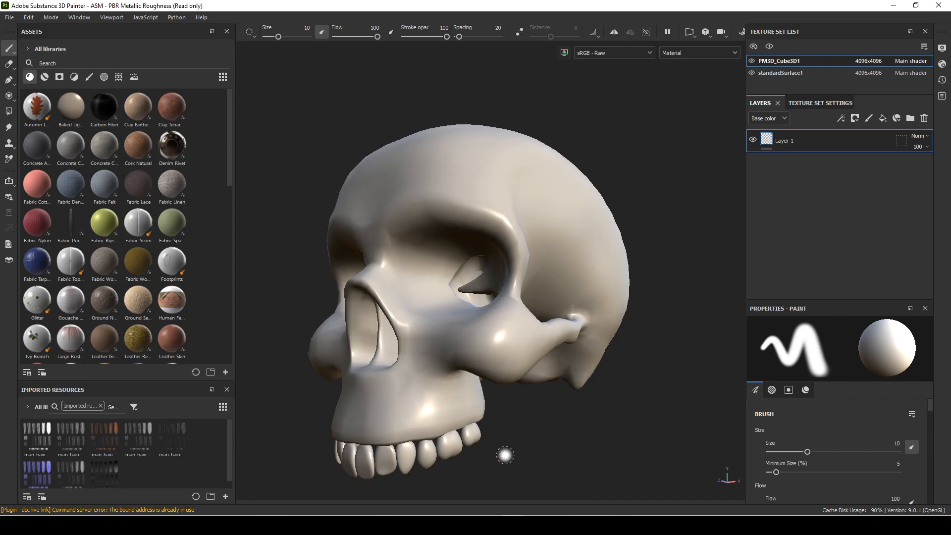
pyautogui.keyDown('alt'); pyautogui.moveTo(524, 471); pyautogui.dragTo(656, 424); pyautogui.keyUp('alt')
pyautogui.moveTo(655, 424)
pyautogui.keyDown('shift'); pyautogui.mouseDown(button='right')
pyautogui.moveTo(636, 432)
pyautogui.moveTo(658, 439)
pyautogui.moveTo(639, 440)
pyautogui.mouseUp(button='right'); pyautogui.keyUp('shift')
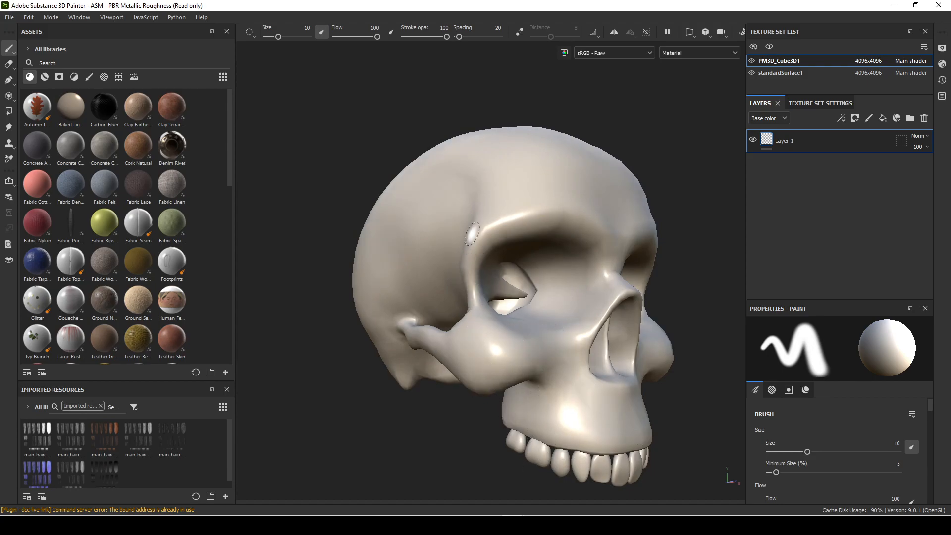
pyautogui.hotkey('ctrl', 's')
pyautogui.keyDown('alt'); pyautogui.moveTo(439, 403); pyautogui.dragTo(421, 413); pyautogui.keyUp('alt')
pyautogui.moveTo(570, 412)
pyautogui.keyDown('shift'); pyautogui.mouseDown(button='right')
pyautogui.moveTo(593, 414)
pyautogui.moveTo(483, 417)
pyautogui.mouseUp(button='right'); pyautogui.keyUp('shift')
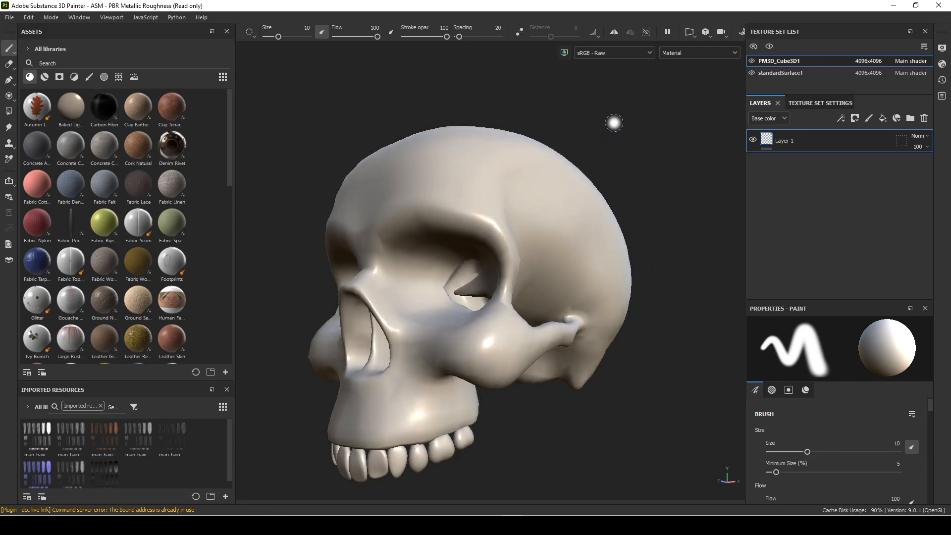
# Hide the PM3D_Cube3D1 texture set in the viewport.
pyautogui.keyDown('alt'); pyautogui.moveTo(687, 167); pyautogui.dragTo(674, 181); pyautogui.keyUp('alt')
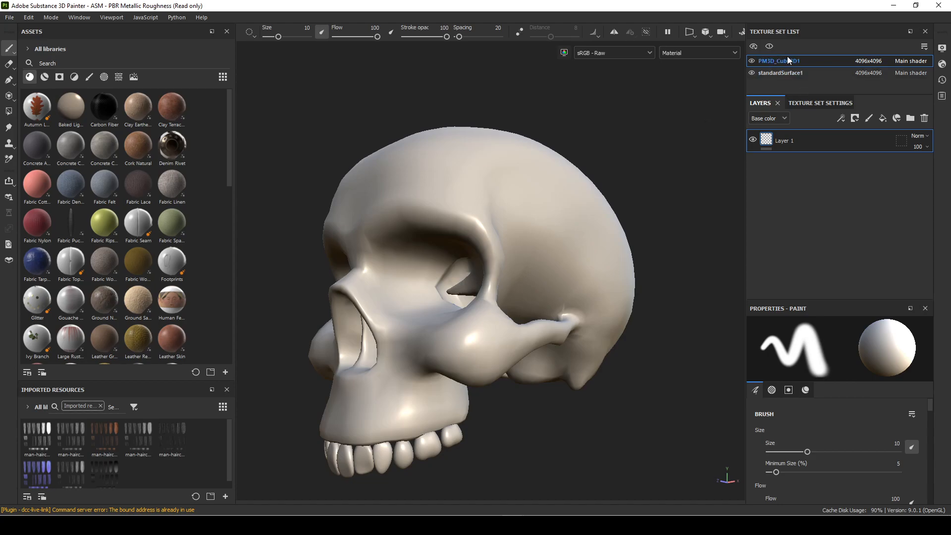
pyautogui.click(752, 61)
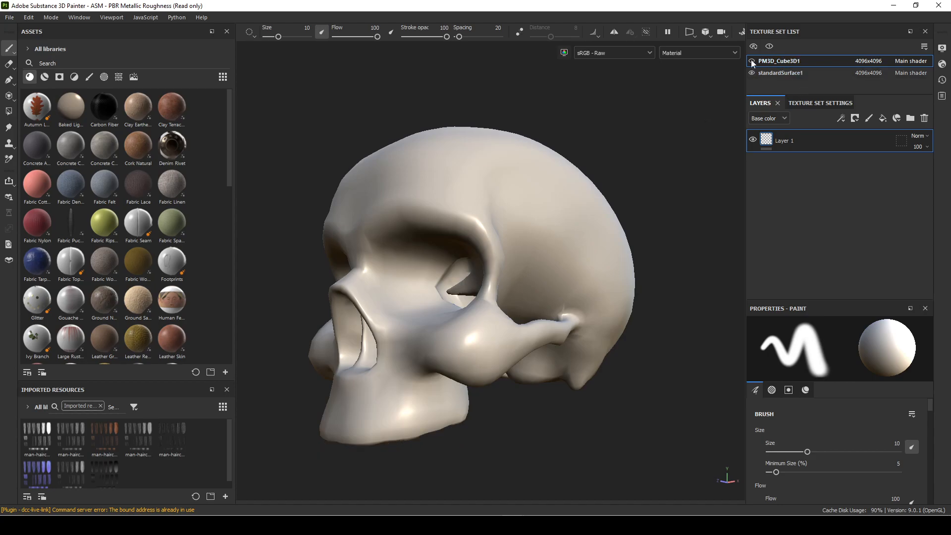
# Show the PM3D_Cube3D1 texture set again, then rename it to teeth and the standardSurface1 texture set to skull.
pyautogui.click(752, 60)
pyautogui.doubleClick(775, 60)
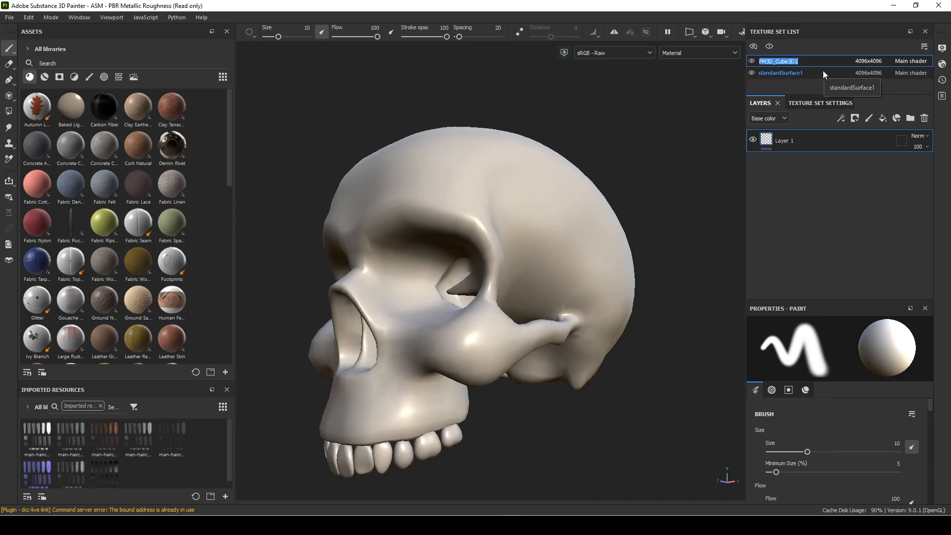
pyautogui.write('teeth')
pyautogui.press('Return')
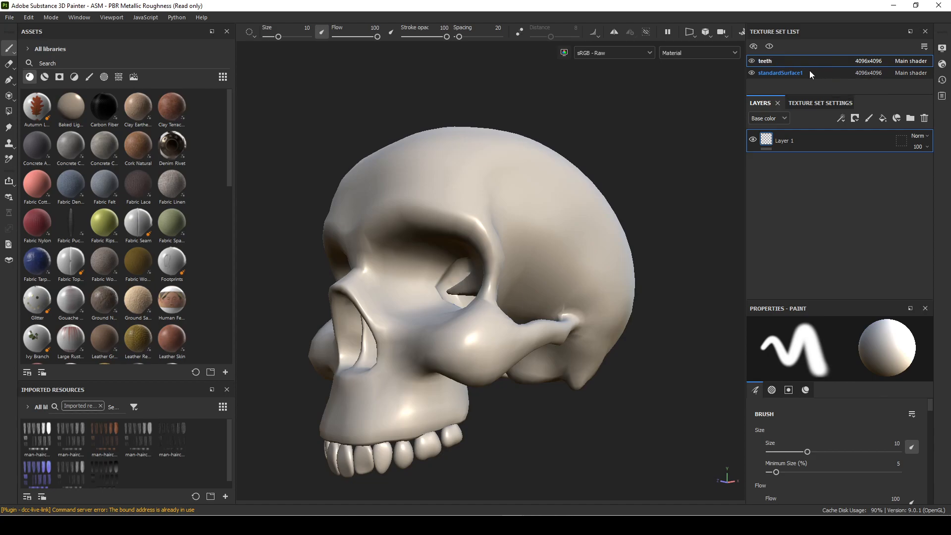
pyautogui.doubleClick(790, 73)
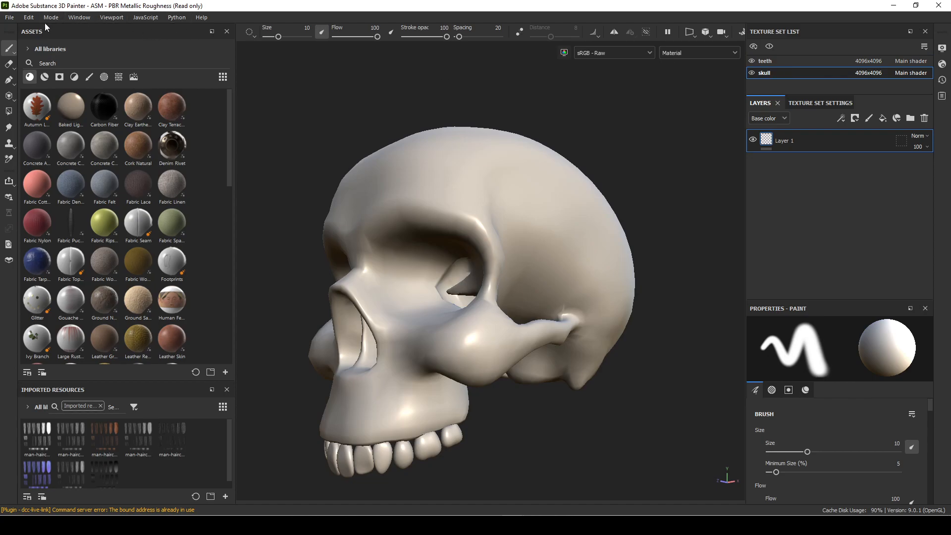
pyautogui.click(73, 19)
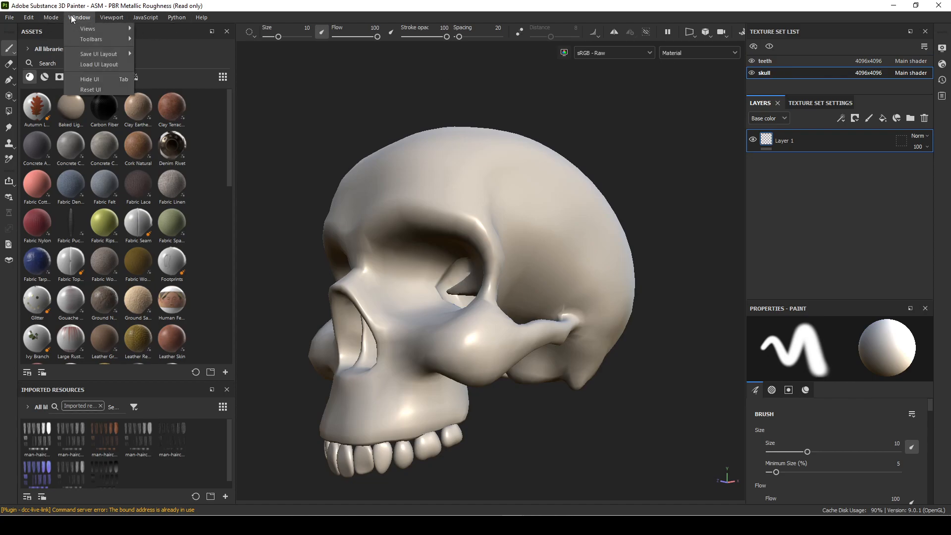
pyautogui.click(610, 175)
pyautogui.keyDown('alt'); pyautogui.moveTo(612, 163); pyautogui.dragTo(627, 176); pyautogui.keyUp('alt')
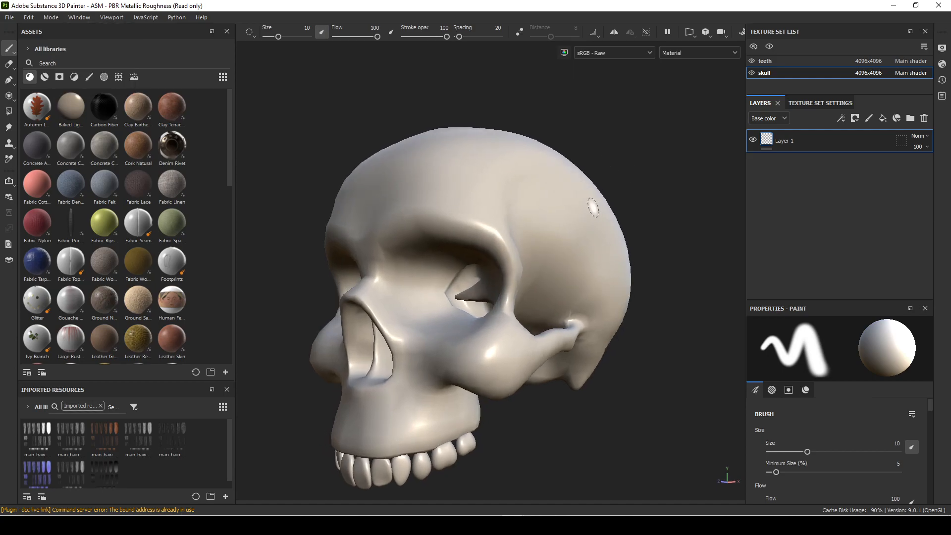
# Switch to mesh map baking, include the Height map in the bake and set the output size to 4096.
pyautogui.click(52, 18)
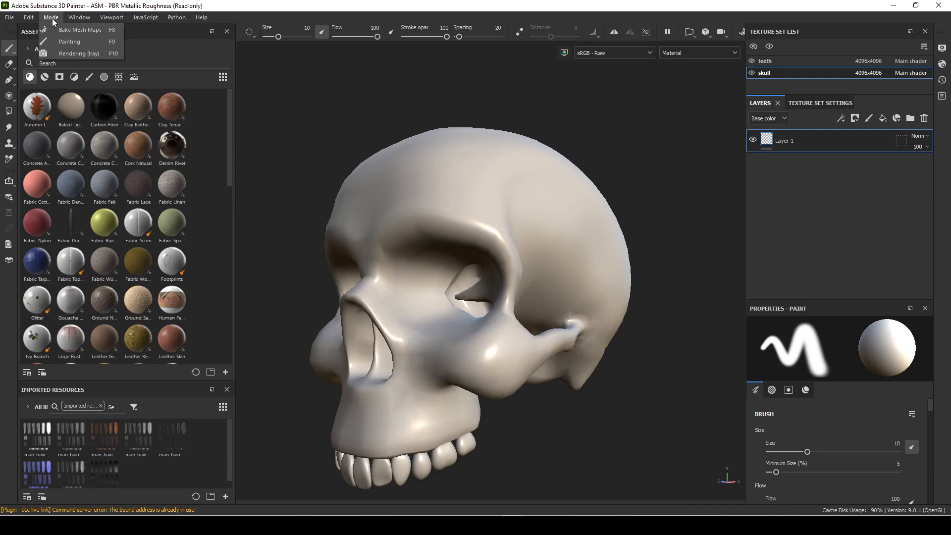
pyautogui.click(69, 30)
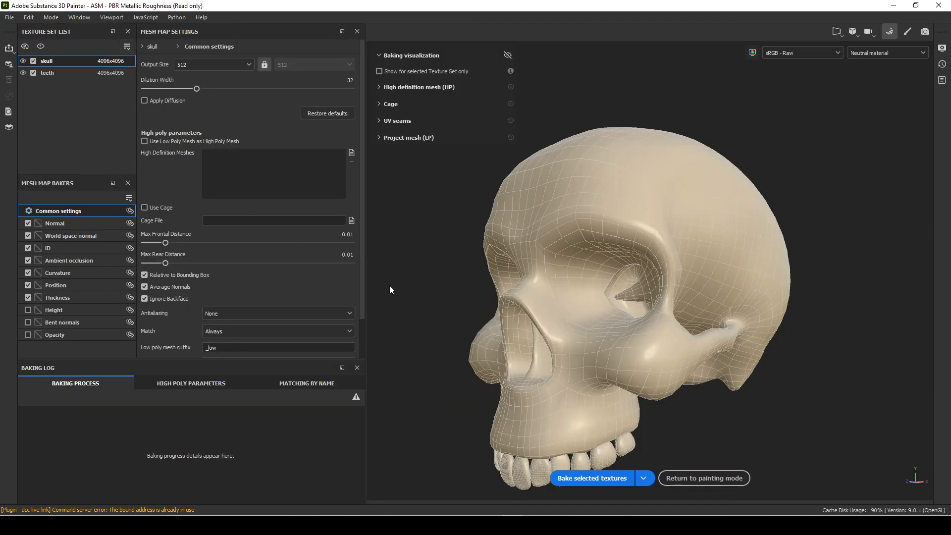
pyautogui.click(28, 311)
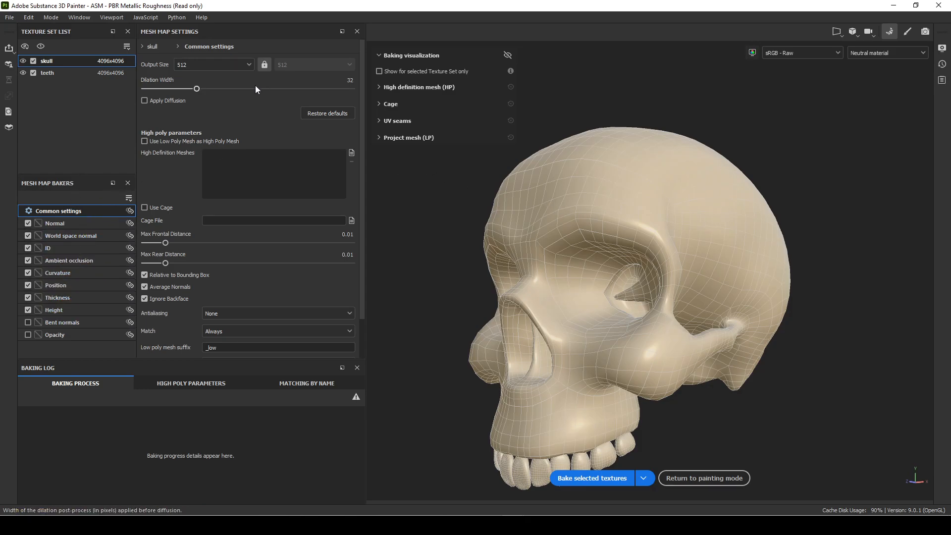
pyautogui.click(236, 63)
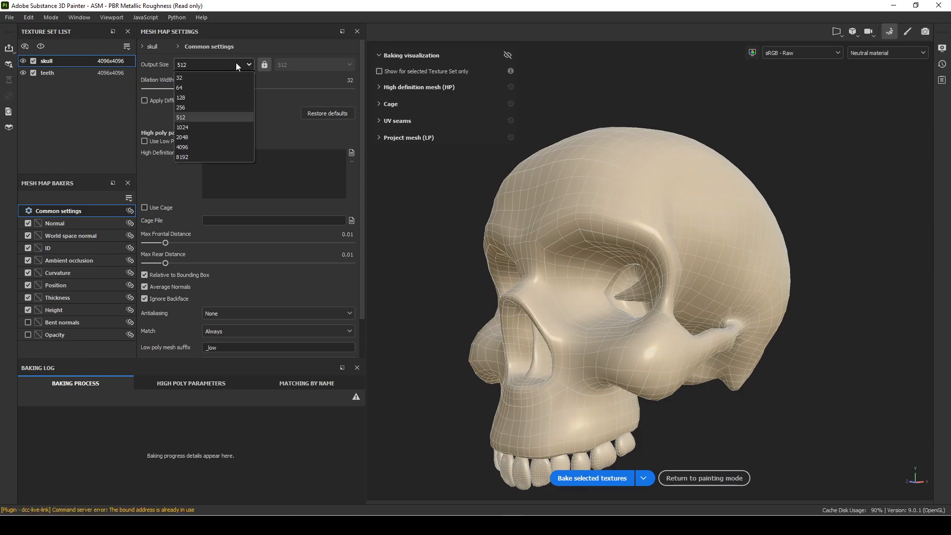
pyautogui.click(200, 146)
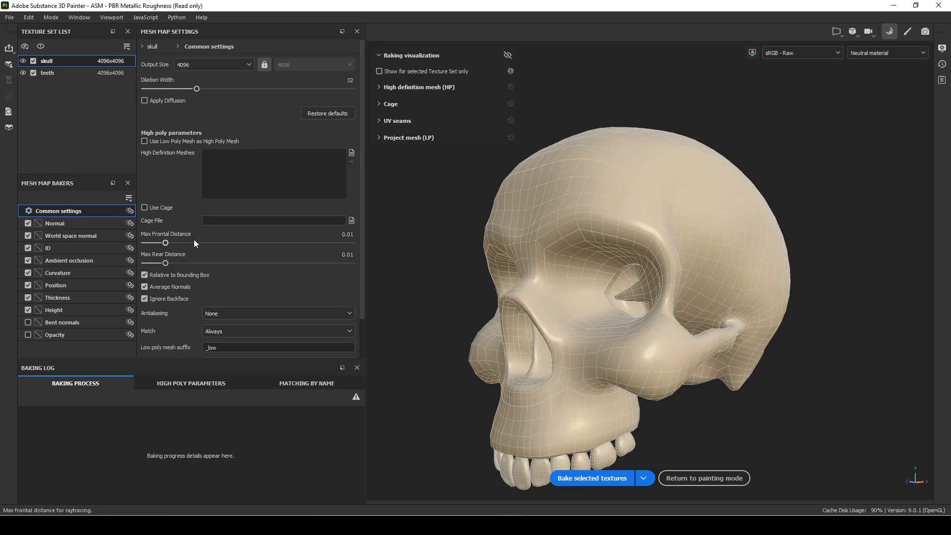
# Load skull_hi as the high-definition mesh and bake the selected textures, returning to painting mode once the bake is done.
pyautogui.click(352, 154)
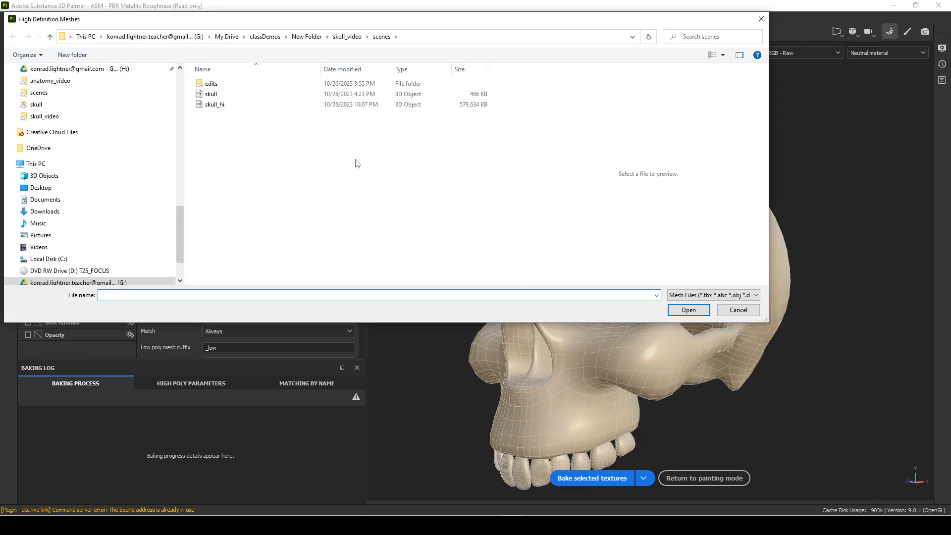
pyautogui.click(218, 105)
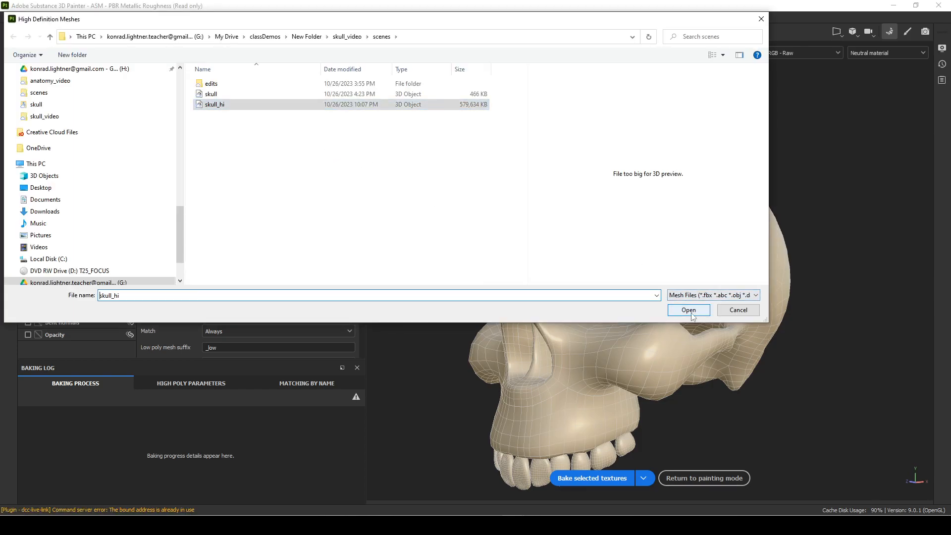
pyautogui.click(690, 311)
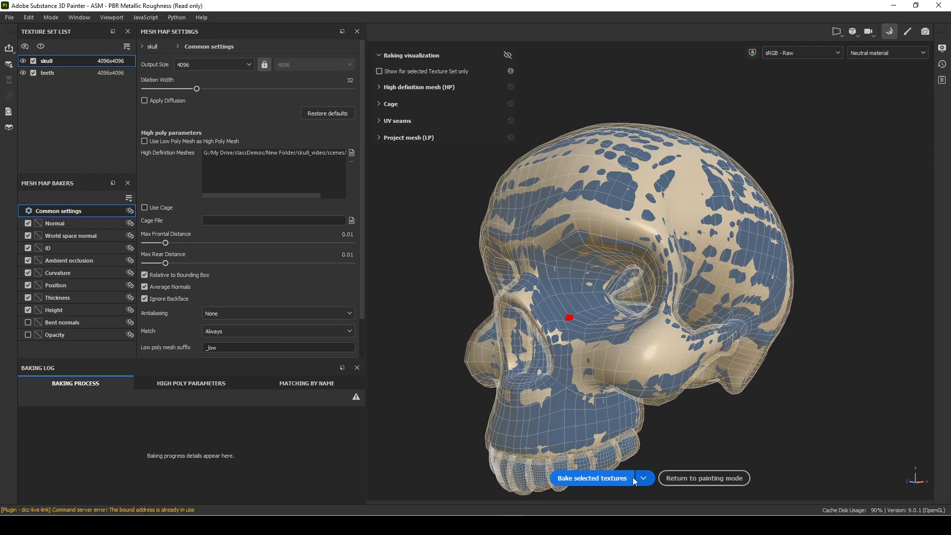
pyautogui.click(600, 480)
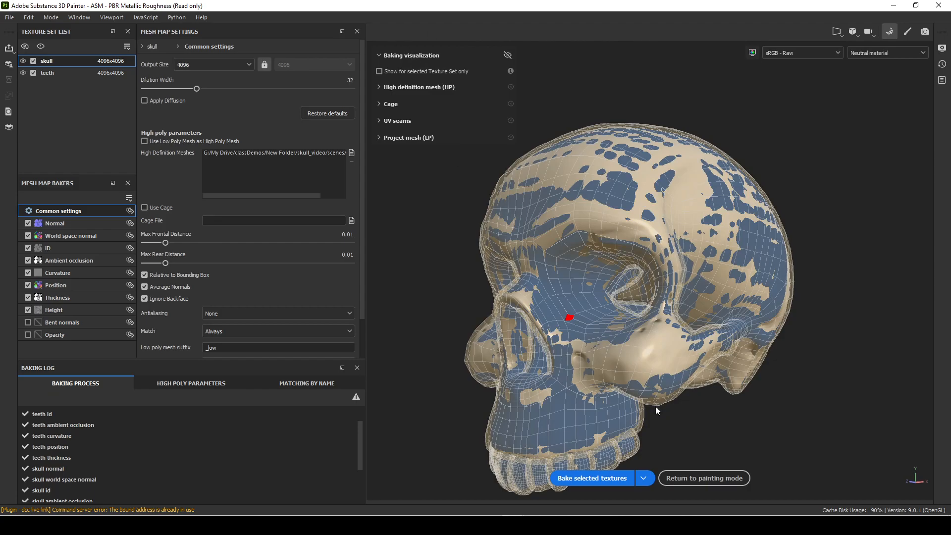
pyautogui.click(703, 479)
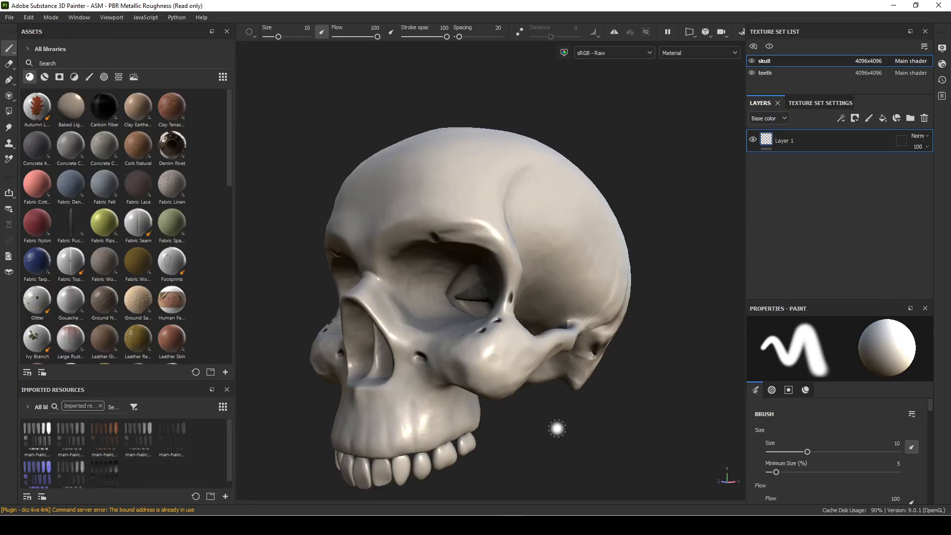
# Examine the baked detail on the skull up close, including the underside, ear area, eye sockets and nasal opening.
pyautogui.keyDown('alt'); pyautogui.moveTo(557, 428); pyautogui.dragTo(589, 422); pyautogui.keyUp('alt')
pyautogui.keyDown('alt'); pyautogui.moveTo(589, 422); pyautogui.dragTo(594, 412, button='middle'); pyautogui.keyUp('alt')
pyautogui.keyDown('alt'); pyautogui.moveTo(595, 411); pyautogui.dragTo(552, 429); pyautogui.keyUp('alt')
pyautogui.moveTo(552, 429)
pyautogui.keyDown('alt'); pyautogui.mouseDown(button='right')
pyautogui.moveTo(665, 440)
pyautogui.moveTo(674, 369)
pyautogui.mouseUp(button='right'); pyautogui.keyUp('alt')
pyautogui.keyDown('alt'); pyautogui.moveTo(674, 369); pyautogui.dragTo(652, 378); pyautogui.keyUp('alt')
pyautogui.keyDown('alt'); pyautogui.moveTo(652, 379); pyautogui.dragTo(367, 369, button='right'); pyautogui.keyUp('alt')
pyautogui.keyDown('alt'); pyautogui.moveTo(435, 357); pyautogui.dragTo(478, 336); pyautogui.keyUp('alt')
pyautogui.keyDown('alt'); pyautogui.moveTo(478, 336); pyautogui.dragTo(595, 257, button='middle'); pyautogui.keyUp('alt')
pyautogui.moveTo(454, 299)
pyautogui.keyDown('alt'); pyautogui.mouseDown()
pyautogui.moveTo(508, 239)
pyautogui.moveTo(404, 263)
pyautogui.moveTo(420, 303)
pyautogui.moveTo(465, 325)
pyautogui.moveTo(502, 323)
pyautogui.mouseUp(); pyautogui.keyUp('alt')
pyautogui.keyDown('alt'); pyautogui.moveTo(347, 318); pyautogui.dragTo(450, 352, button='middle'); pyautogui.keyUp('alt')
pyautogui.keyDown('shift'); pyautogui.moveTo(478, 309); pyautogui.dragTo(240, 304, button='right'); pyautogui.keyUp('shift')
pyautogui.keyDown('alt'); pyautogui.moveTo(340, 292); pyautogui.dragTo(416, 211); pyautogui.keyUp('alt')
pyautogui.keyDown('alt'); pyautogui.moveTo(367, 301); pyautogui.dragTo(520, 213, button='middle'); pyautogui.keyUp('alt')
pyautogui.keyDown('alt'); pyautogui.moveTo(461, 292); pyautogui.dragTo(467, 245); pyautogui.keyUp('alt')
pyautogui.keyDown('alt'); pyautogui.moveTo(467, 244); pyautogui.dragTo(527, 242, button='right'); pyautogui.keyUp('alt')
pyautogui.moveTo(528, 243)
pyautogui.keyDown('alt'); pyautogui.mouseDown(button='middle')
pyautogui.moveTo(553, 242)
pyautogui.moveTo(537, 275)
pyautogui.mouseUp(button='middle'); pyautogui.keyUp('alt')
pyautogui.moveTo(537, 276)
pyautogui.keyDown('alt'); pyautogui.mouseDown(button='right')
pyautogui.moveTo(584, 323)
pyautogui.moveTo(622, 320)
pyautogui.mouseUp(button='right'); pyautogui.keyUp('alt')
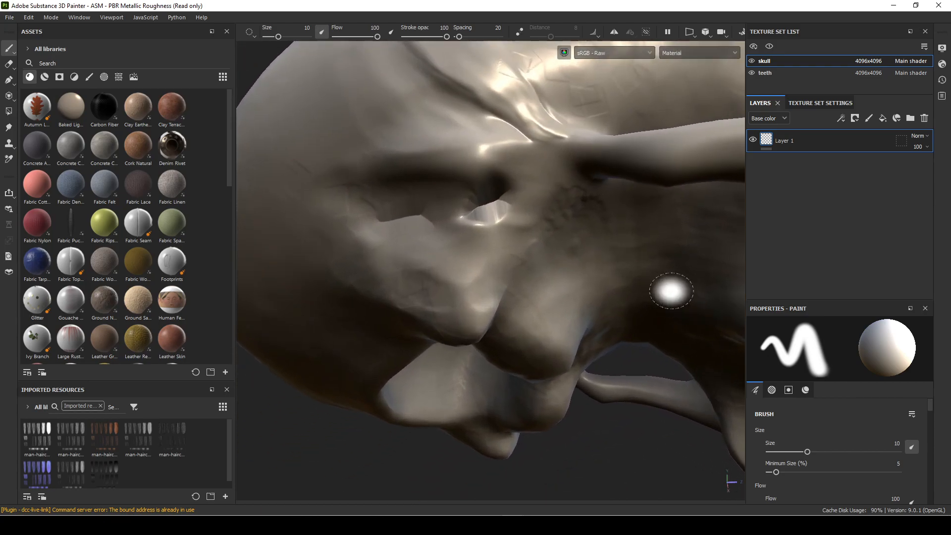
pyautogui.moveTo(545, 276)
pyautogui.keyDown('alt'); pyautogui.mouseDown()
pyautogui.moveTo(526, 403)
pyautogui.moveTo(446, 410)
pyautogui.moveTo(452, 418)
pyautogui.moveTo(535, 415)
pyautogui.moveTo(570, 408)
pyautogui.moveTo(433, 365)
pyautogui.moveTo(492, 294)
pyautogui.moveTo(485, 340)
pyautogui.moveTo(361, 362)
pyautogui.moveTo(495, 287)
pyautogui.moveTo(371, 297)
pyautogui.mouseUp(); pyautogui.keyUp('alt')
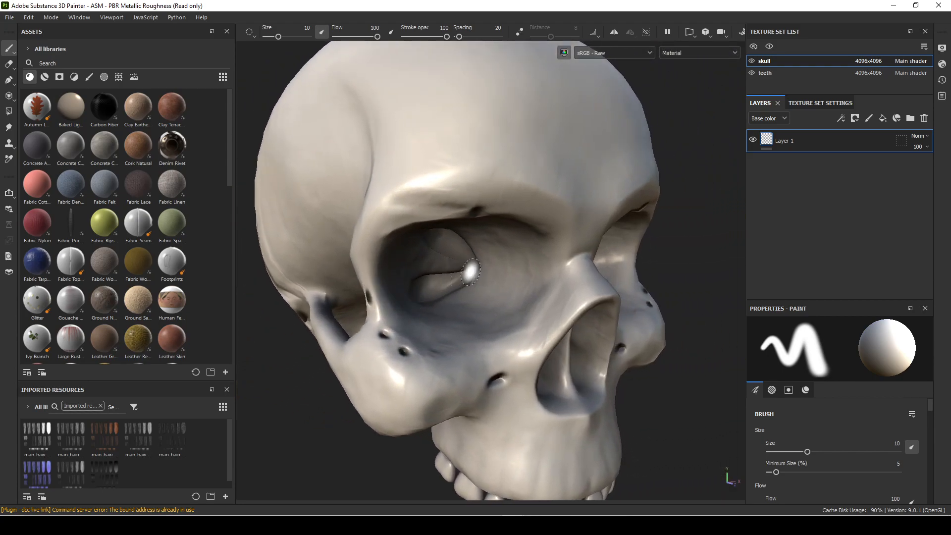
# Reopen the mesh map baking settings and set Max Frontal Distance to 0.0088 and Max Rear Distance to 0.0343.
pyautogui.click(52, 18)
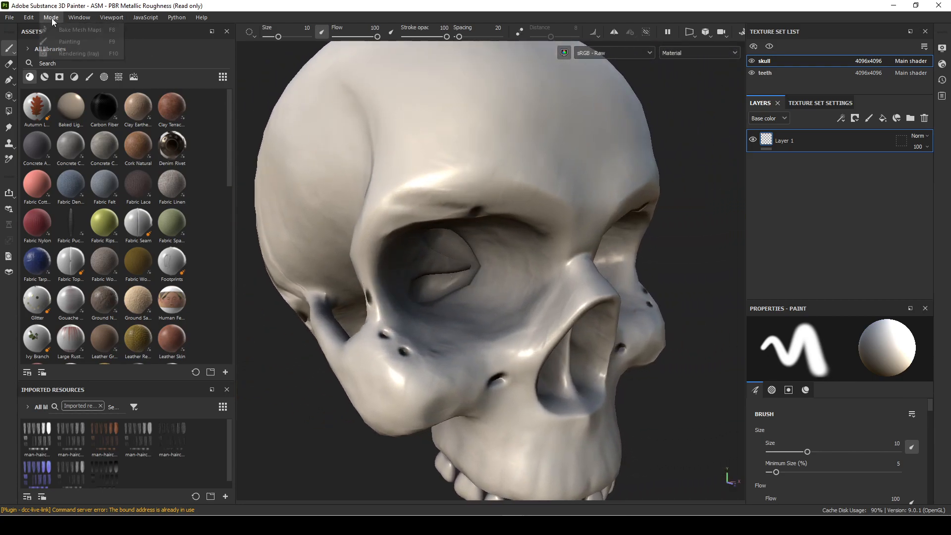
pyautogui.click(85, 29)
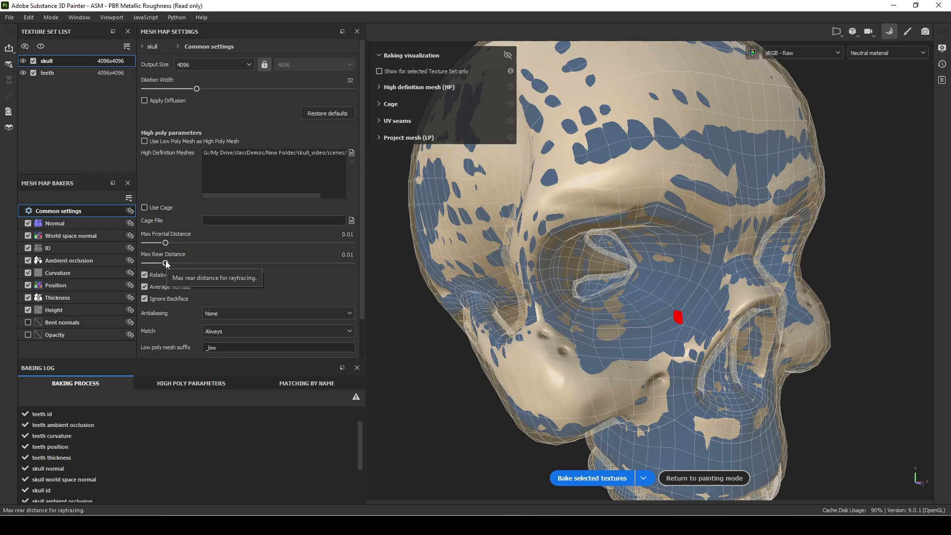
pyautogui.moveTo(166, 264); pyautogui.dragTo(167, 264)
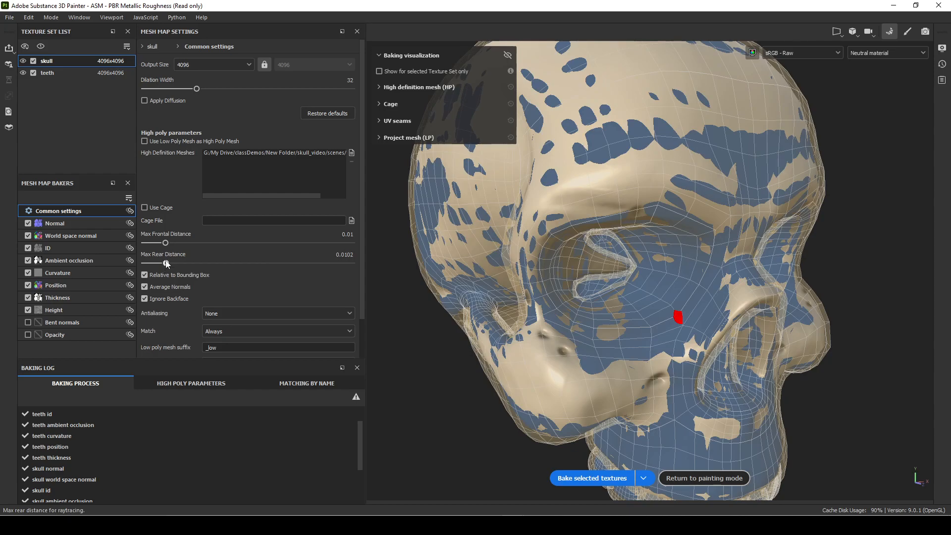
pyautogui.moveTo(180, 264); pyautogui.dragTo(181, 264)
pyautogui.keyDown('alt'); pyautogui.moveTo(465, 373); pyautogui.dragTo(584, 361); pyautogui.keyUp('alt')
pyautogui.keyDown('alt'); pyautogui.moveTo(523, 361); pyautogui.dragTo(573, 361, button='middle'); pyautogui.keyUp('alt')
pyautogui.moveTo(166, 244); pyautogui.dragTo(151, 267)
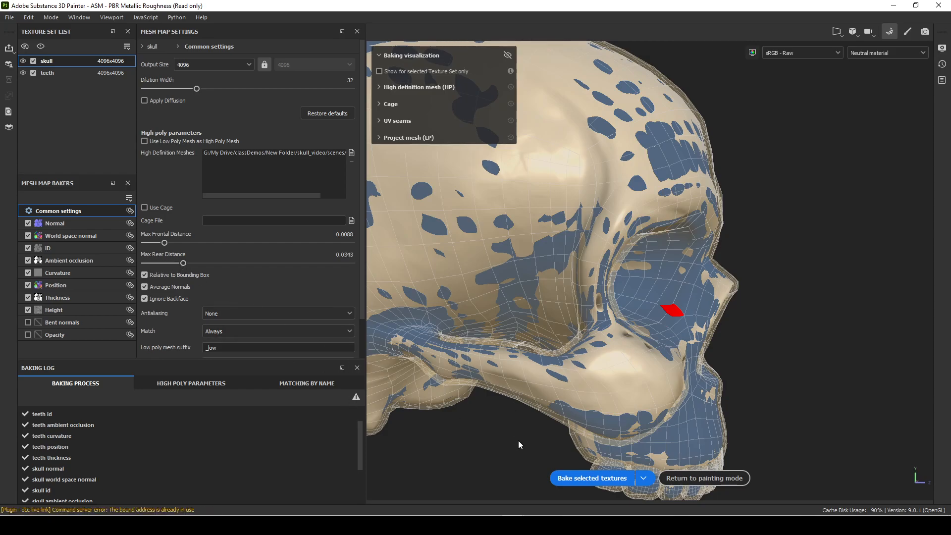
# Rebake the selected textures for the skull and teeth, and return to painting mode to check the whole skull.
pyautogui.click(601, 480)
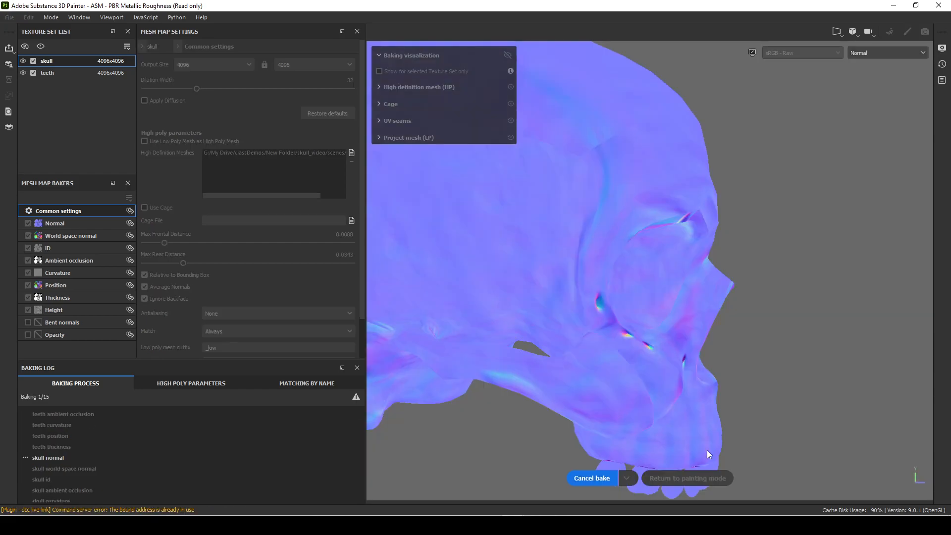
pyautogui.keyDown('alt'); pyautogui.moveTo(526, 400); pyautogui.dragTo(616, 376, button='middle'); pyautogui.keyUp('alt')
pyautogui.moveTo(616, 376)
pyautogui.keyDown('alt'); pyautogui.mouseDown()
pyautogui.moveTo(534, 417)
pyautogui.moveTo(634, 374)
pyautogui.mouseUp(); pyautogui.keyUp('alt')
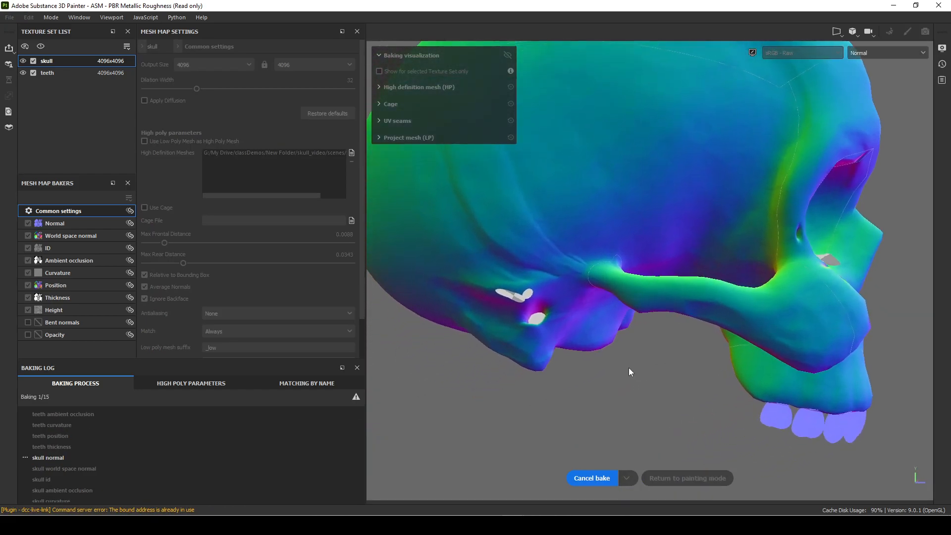
pyautogui.keyDown('alt'); pyautogui.moveTo(620, 362); pyautogui.dragTo(543, 311, button='right'); pyautogui.keyUp('alt')
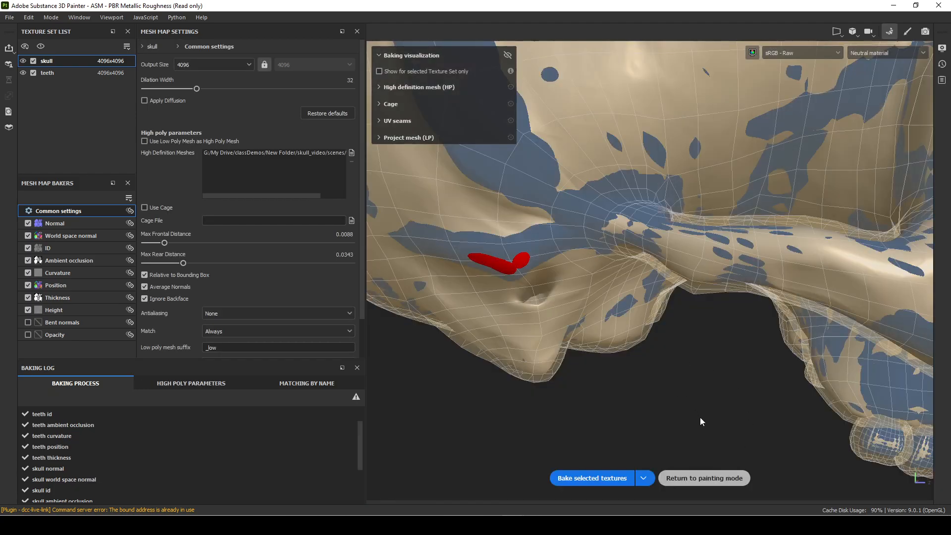
pyautogui.click(713, 477)
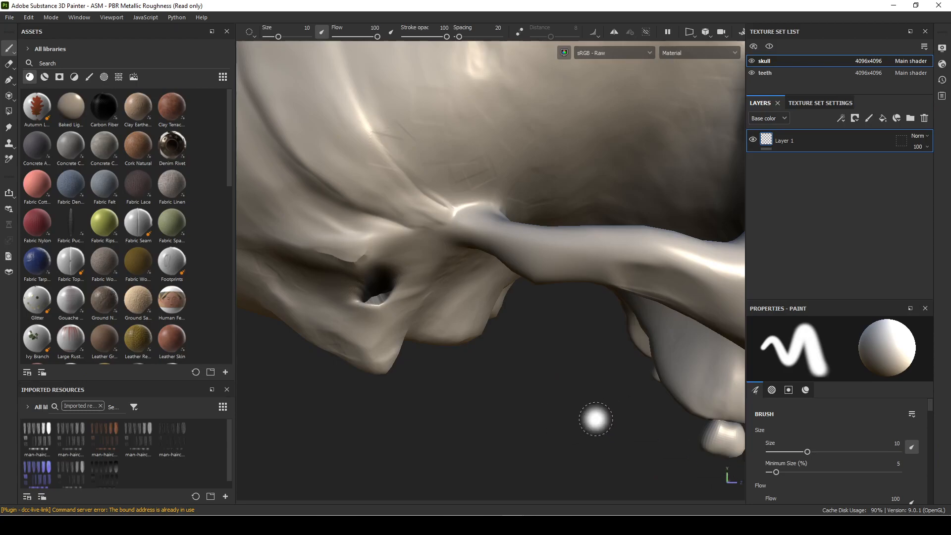
pyautogui.moveTo(579, 403)
pyautogui.keyDown('alt'); pyautogui.mouseDown(button='right')
pyautogui.moveTo(537, 385)
pyautogui.moveTo(203, 353)
pyautogui.mouseUp(button='right'); pyautogui.keyUp('alt')
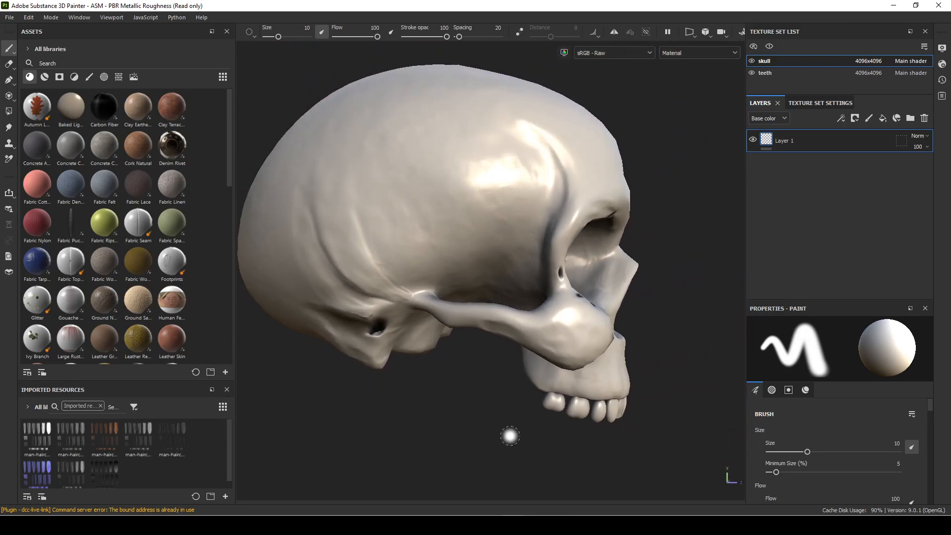
pyautogui.keyDown('alt'); pyautogui.moveTo(459, 433); pyautogui.dragTo(602, 394); pyautogui.keyUp('alt')
pyautogui.moveTo(506, 408)
pyautogui.keyDown('alt'); pyautogui.mouseDown()
pyautogui.moveTo(650, 414)
pyautogui.moveTo(630, 420)
pyautogui.moveTo(660, 424)
pyautogui.moveTo(722, 382)
pyautogui.moveTo(686, 386)
pyautogui.moveTo(727, 388)
pyautogui.moveTo(686, 412)
pyautogui.moveTo(548, 388)
pyautogui.moveTo(617, 397)
pyautogui.mouseUp(); pyautogui.keyUp('alt')
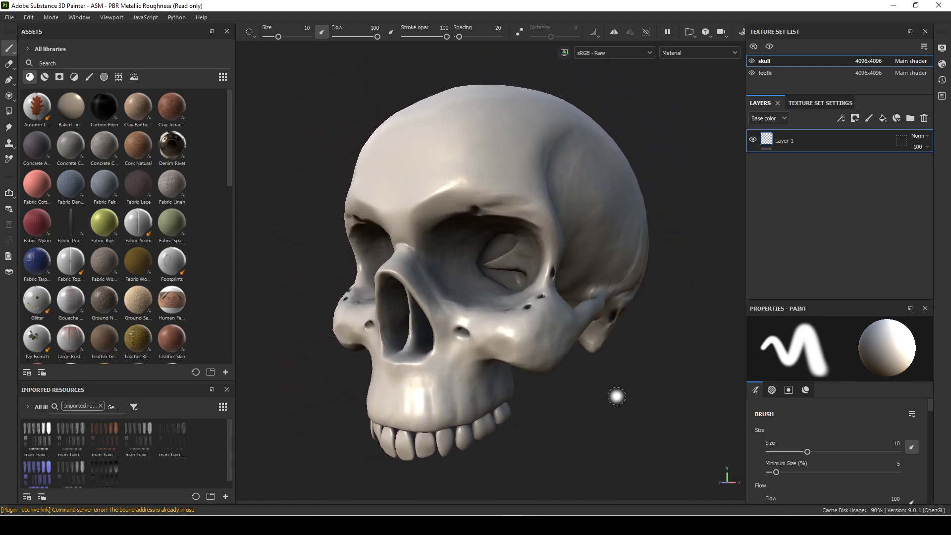